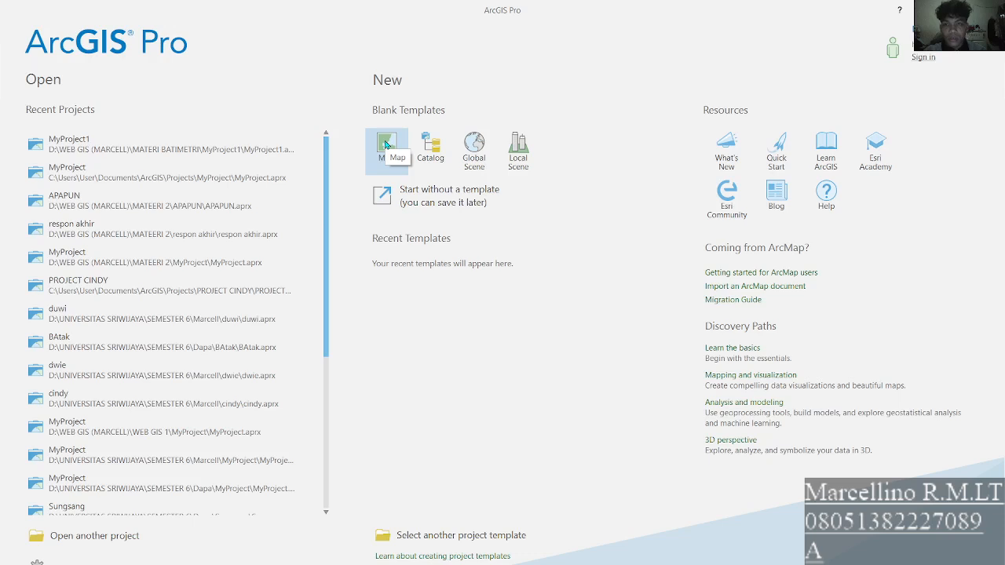
- Start a new project from the blank Map template with the MATERI BATIMETRI folder as its location
left_click(386, 144)
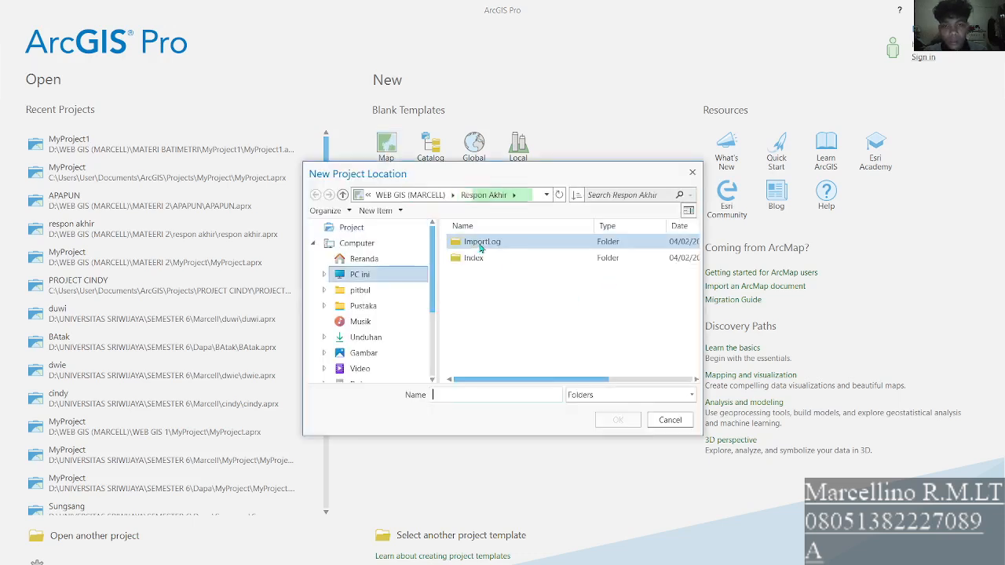
left_click(342, 194)
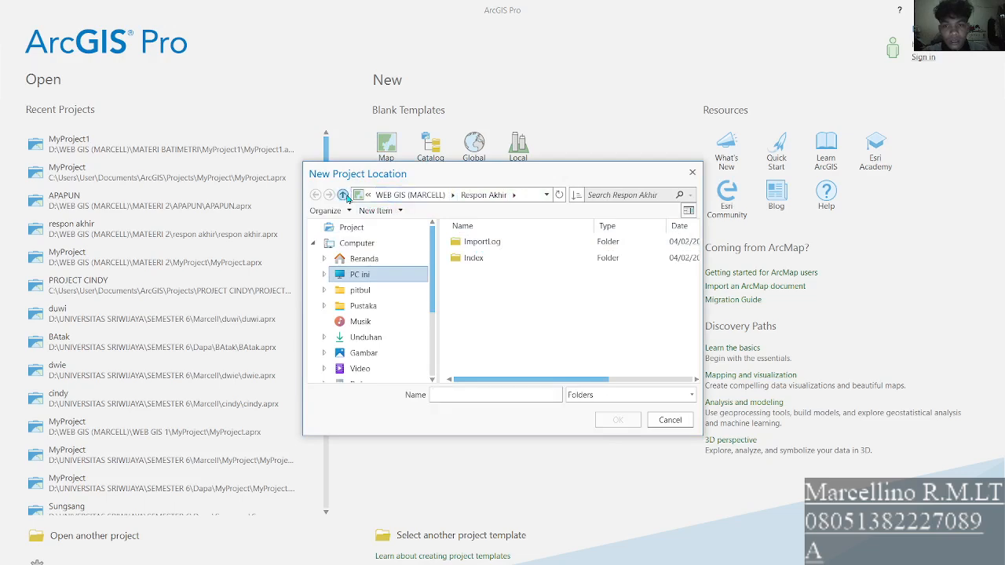
double_click(496, 257)
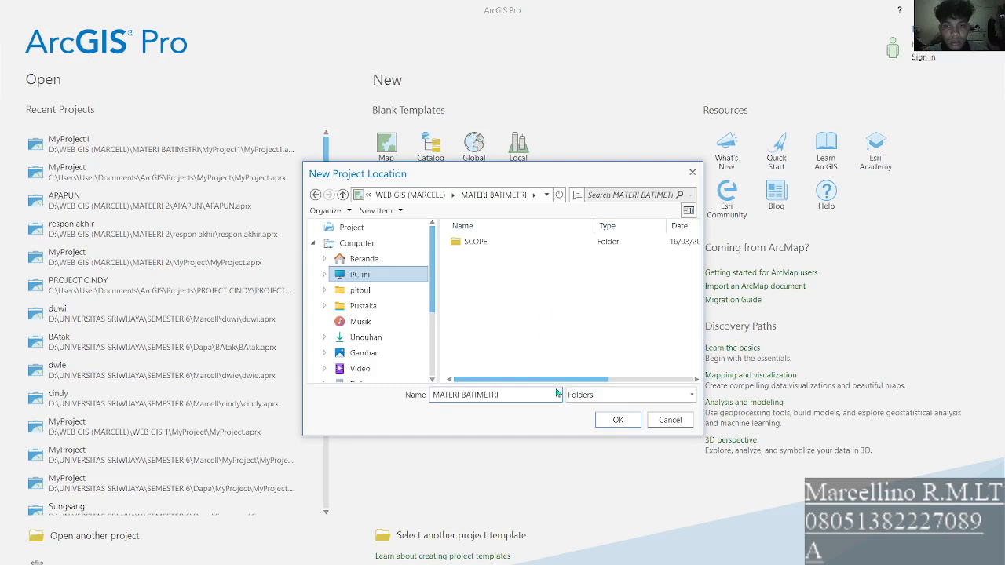
left_click(620, 421)
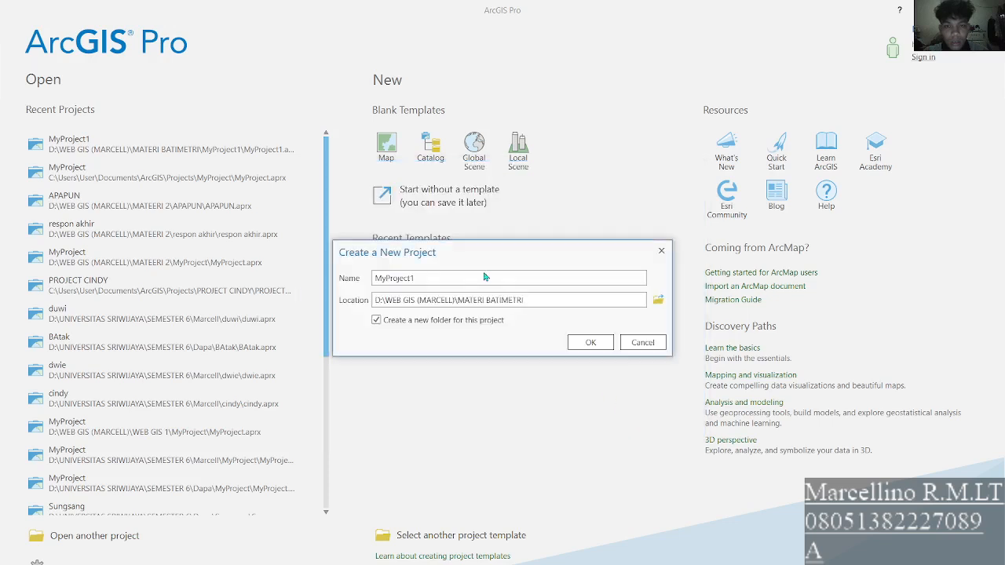
- Name the new project "Respon akhir batmet" and create it
key("BackSpace")
key("BackSpace")
key("BackSpace")
key("BackSpace")
key("BackSpace")
key("BackSpace")
key("BackSpace")
key("BackSpace")
key("BackSpace")
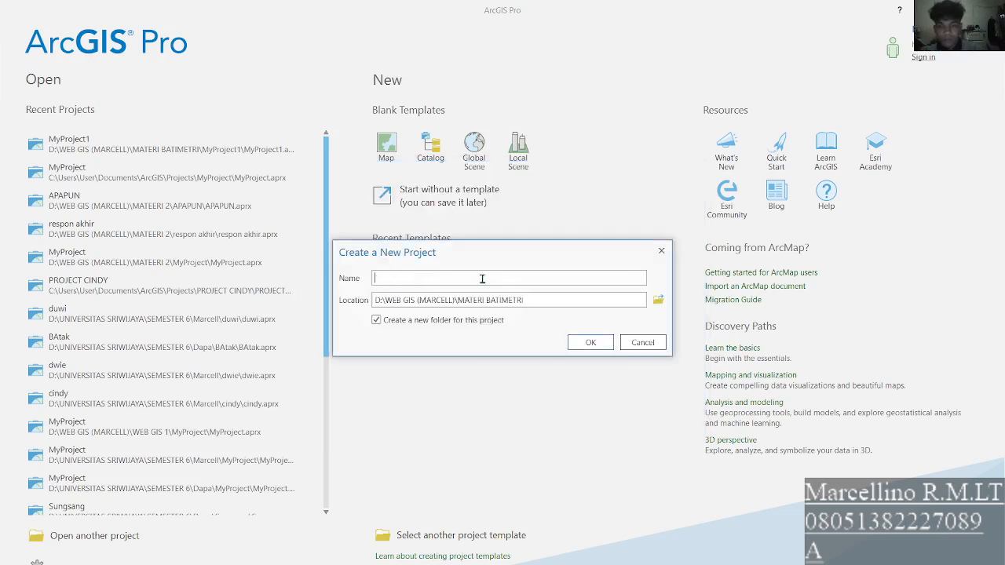
key("Caps_Lock")
type("rES")
key("BackSpace")
key("BackSpace")
key("BackSpace")
key("BackSpace")
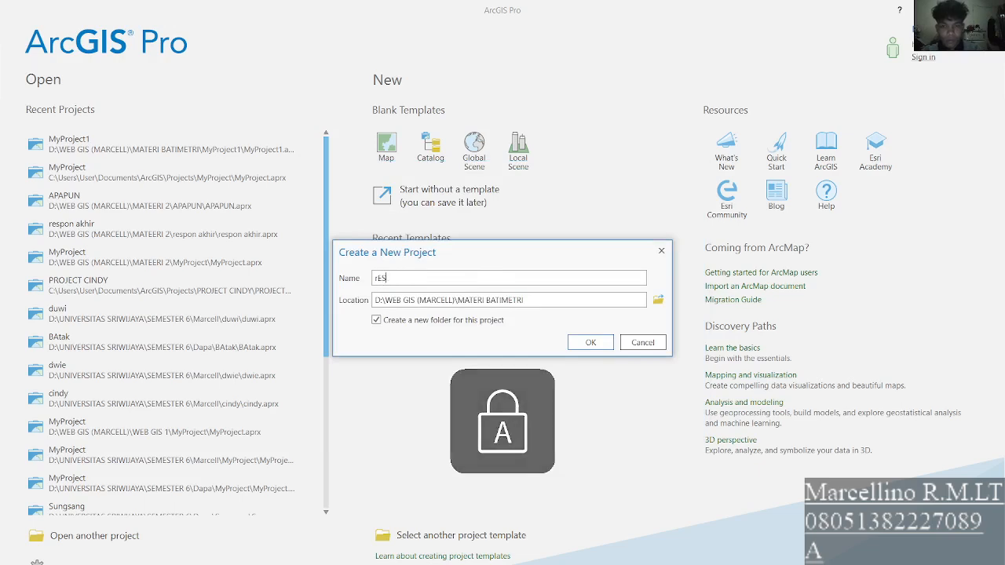
key("Caps_Lock")
key("Caps_Lock")
type("R")
key("Caps_Lock")
type("e")
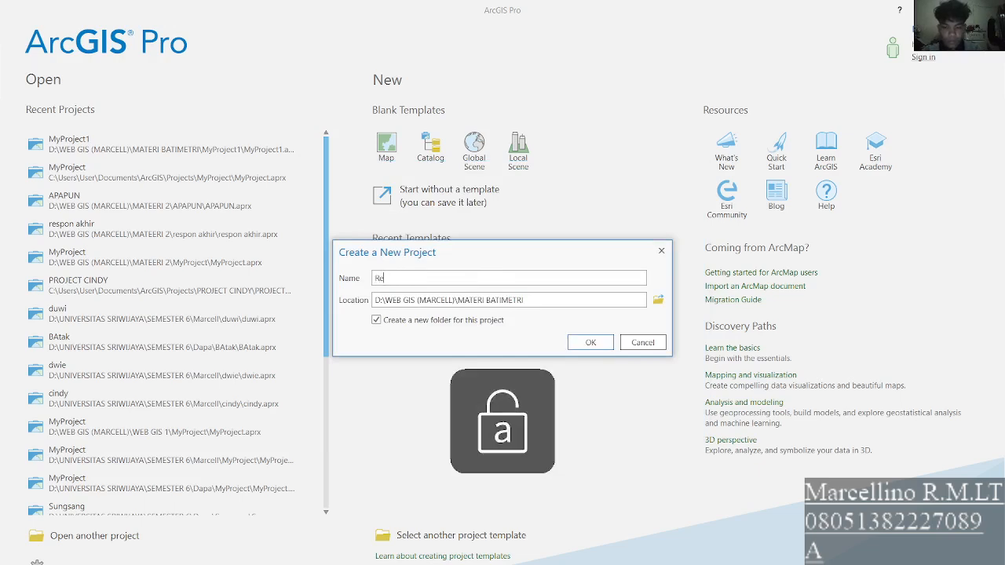
type("spon akhir bat")
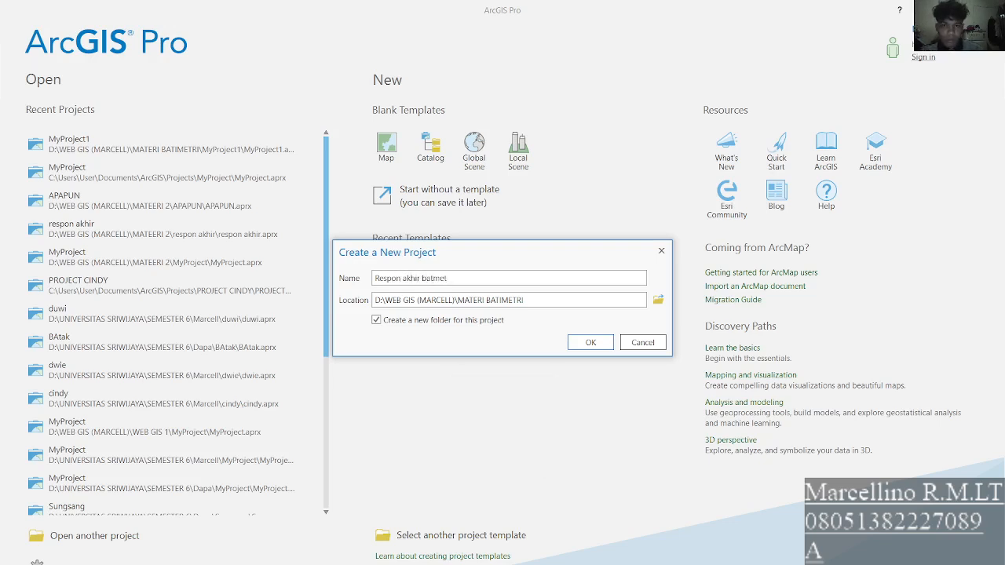
type("met")
left_click(608, 345)
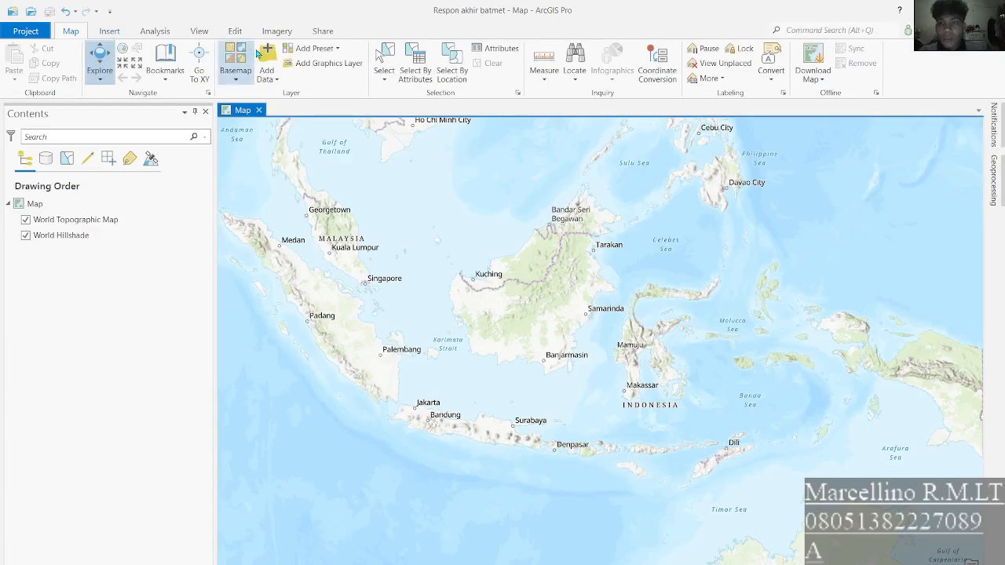
- Add the BATNAS_100E-105E_05S-000_MSL_v1.1.tif and BATNAS_105E-110E_05S-000_MSL_v1.5.tif rasters from the MATERI BATIMETRI folder to the map
left_click(266, 55)
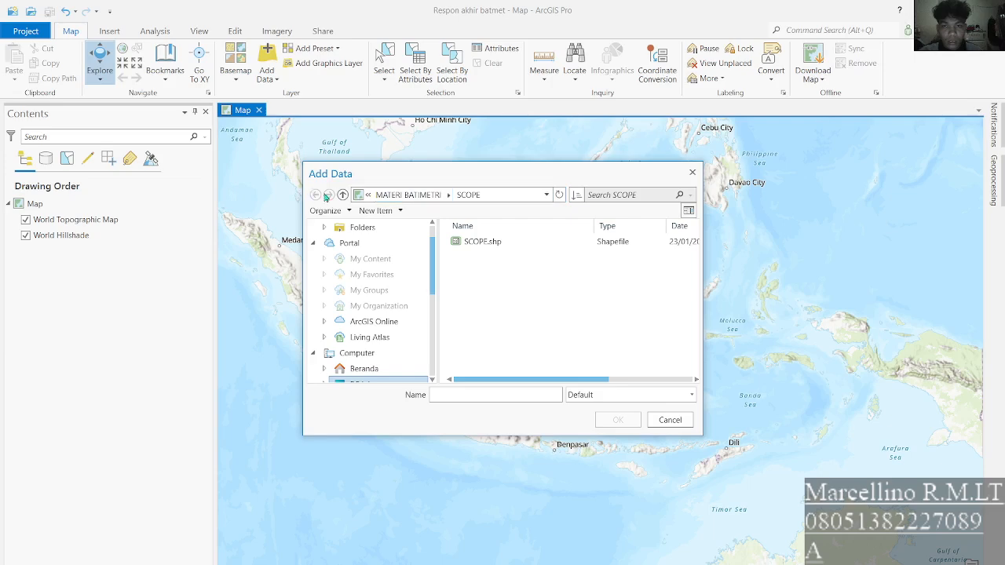
left_click(342, 195)
left_click(499, 275)
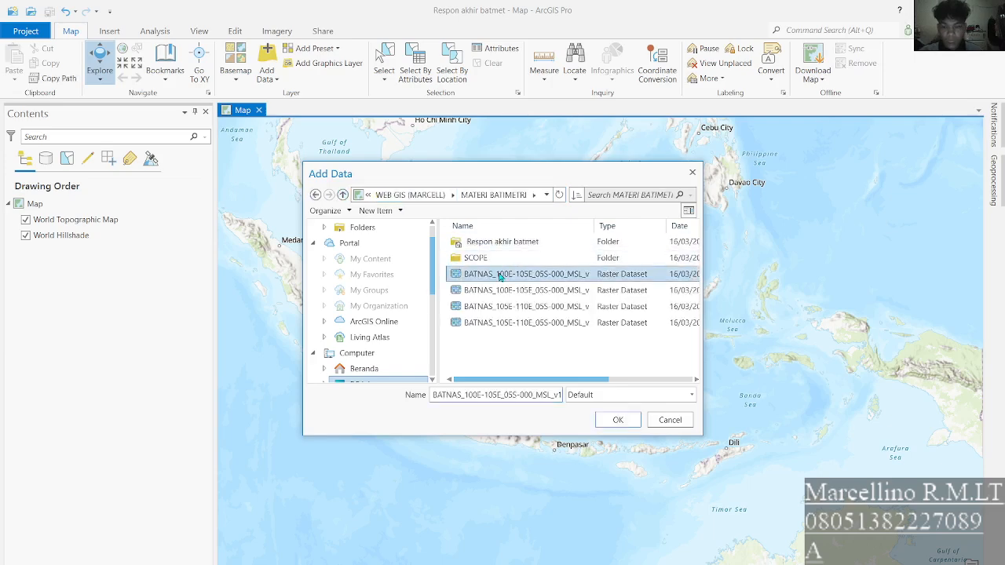
key("shift+Down")
key("shift+Down")
key("shift+Down")
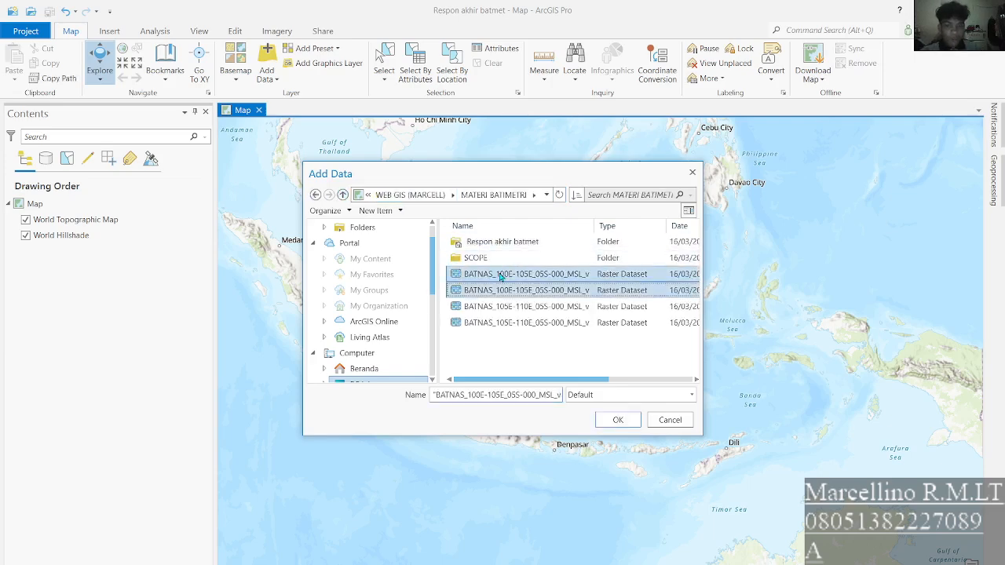
key("Return")
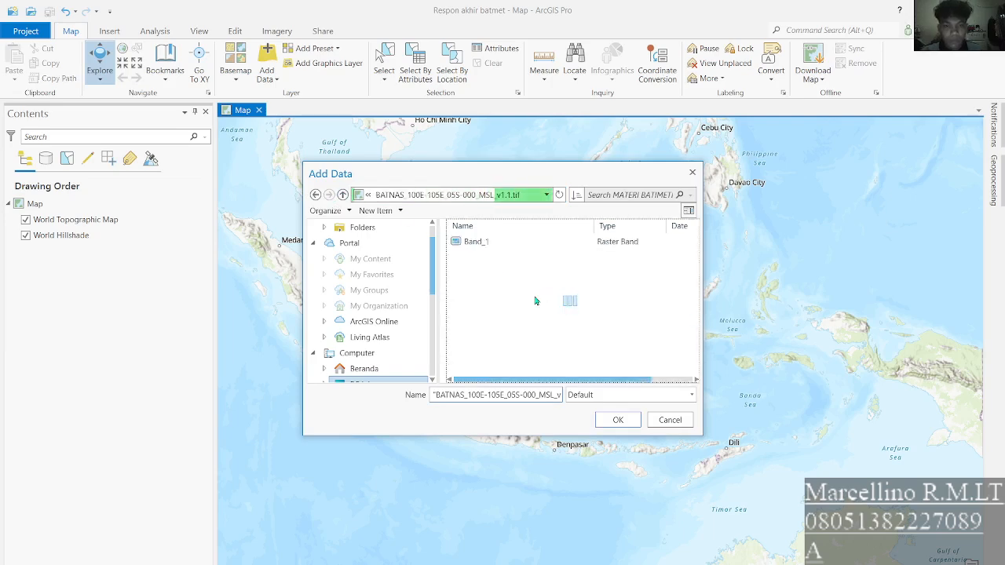
left_click(342, 195)
left_click(616, 420)
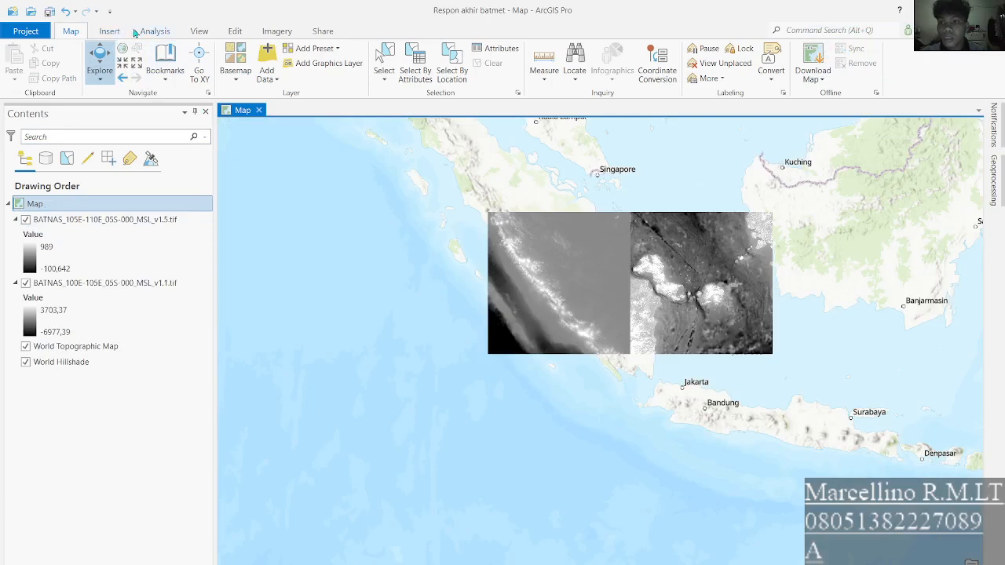
- Search the raster functions for mosaic and open the Mosaic Rasters function
left_click(109, 33)
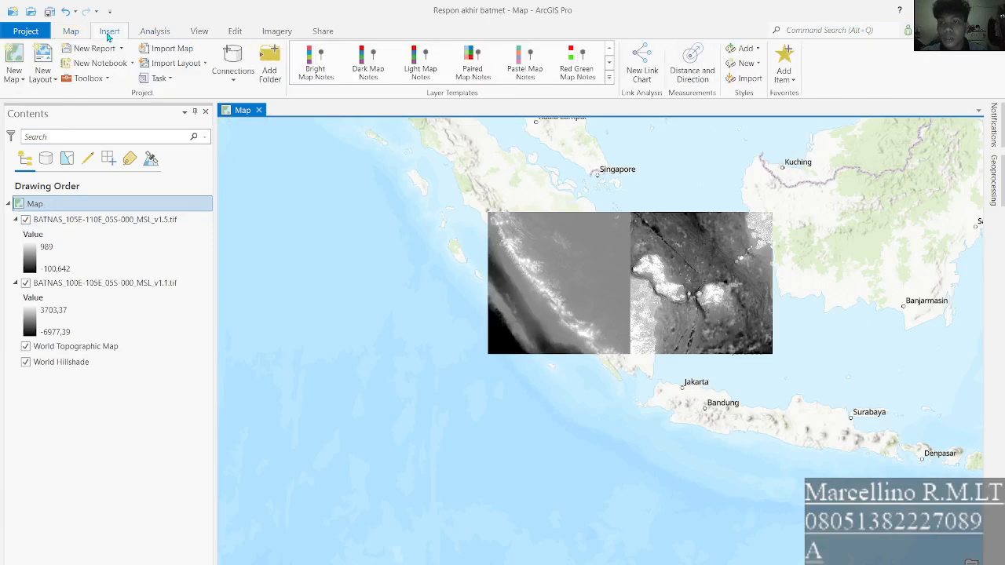
left_click(161, 33)
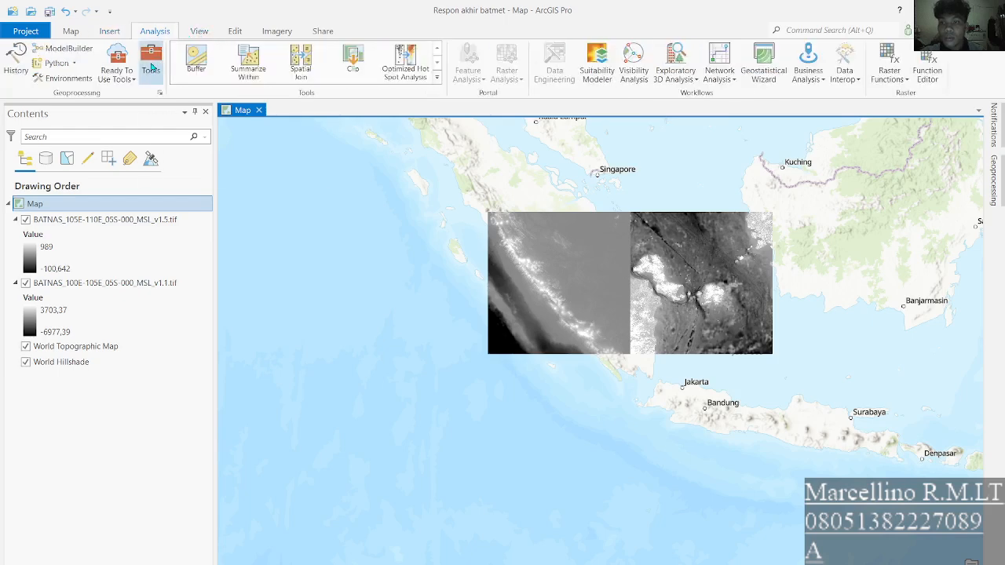
left_click(275, 32)
left_click(124, 60)
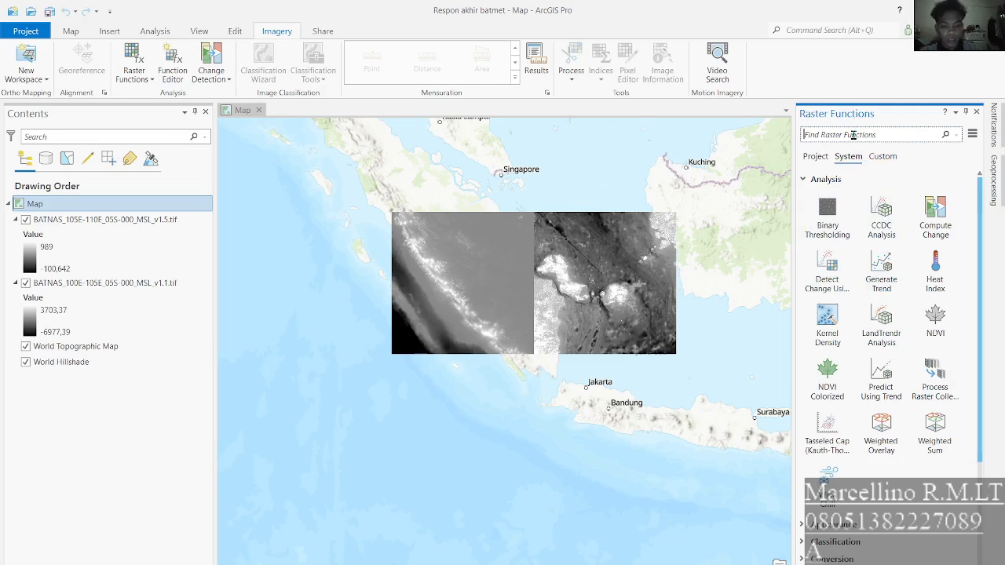
type("mosaic")
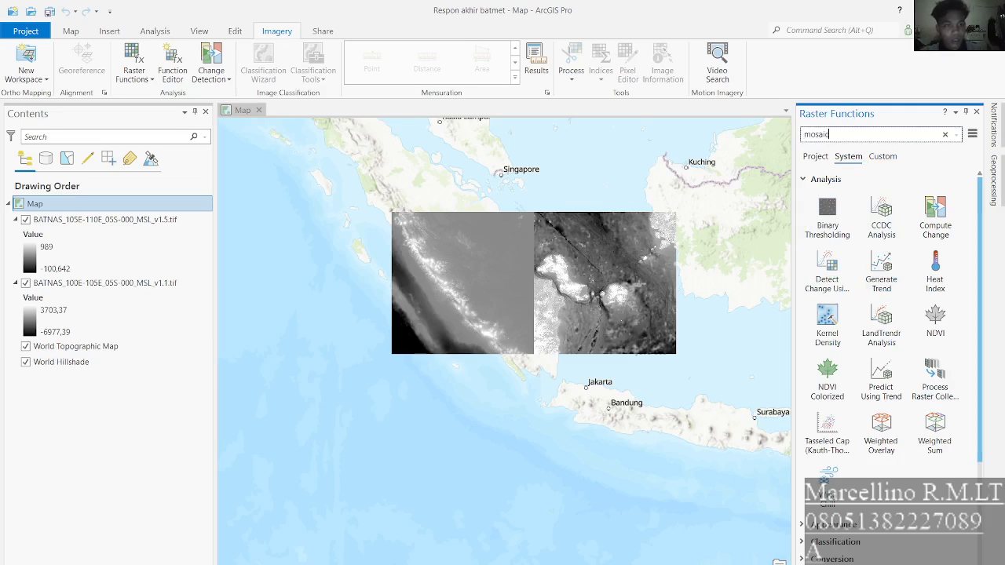
left_click(831, 220)
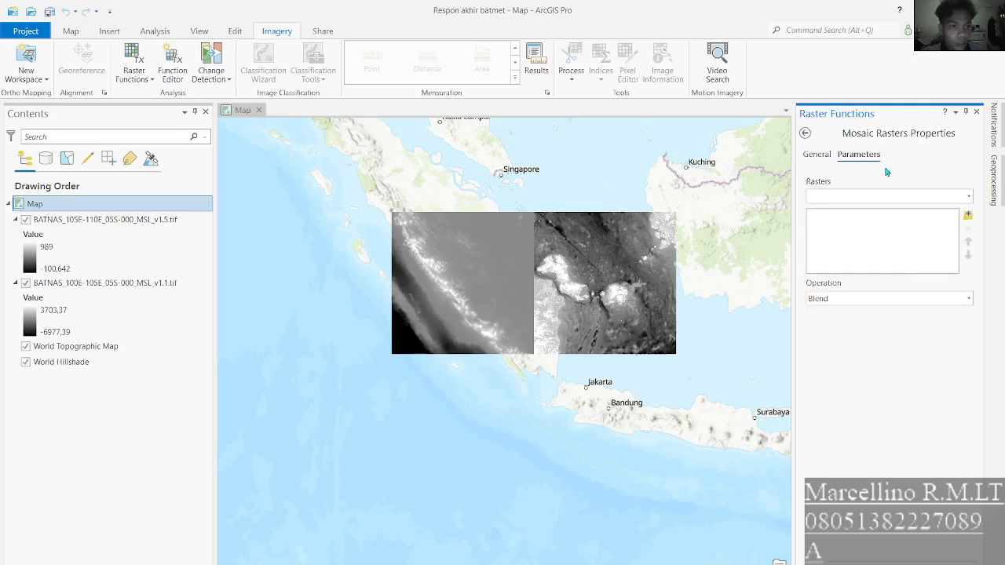
- Choose the 105E-110E and 100E-105E BATNAS rasters as inputs and create the mosaic layer
left_click(969, 195)
left_click(908, 215)
left_click(968, 195)
left_click(941, 226)
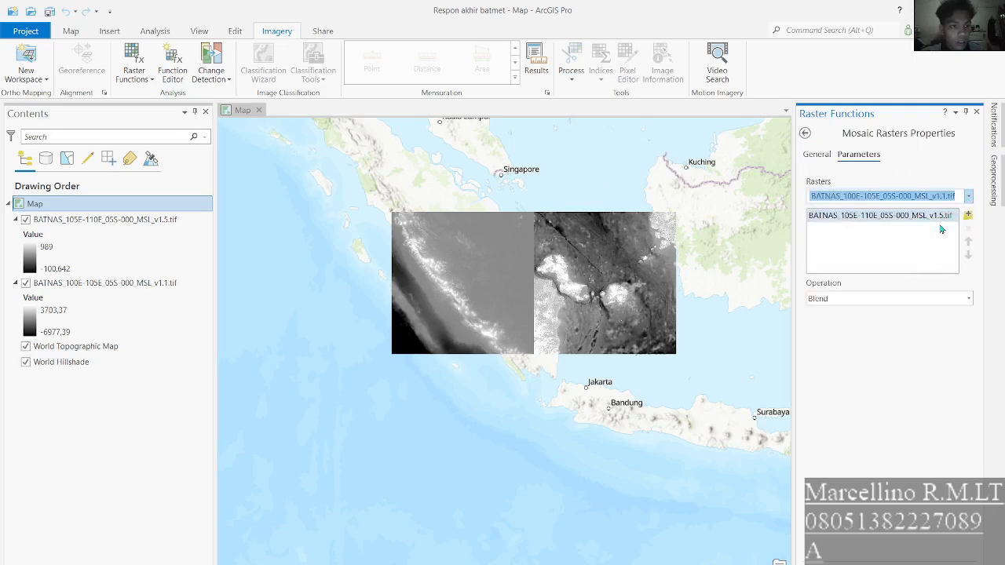
left_click(907, 300)
left_click(907, 300)
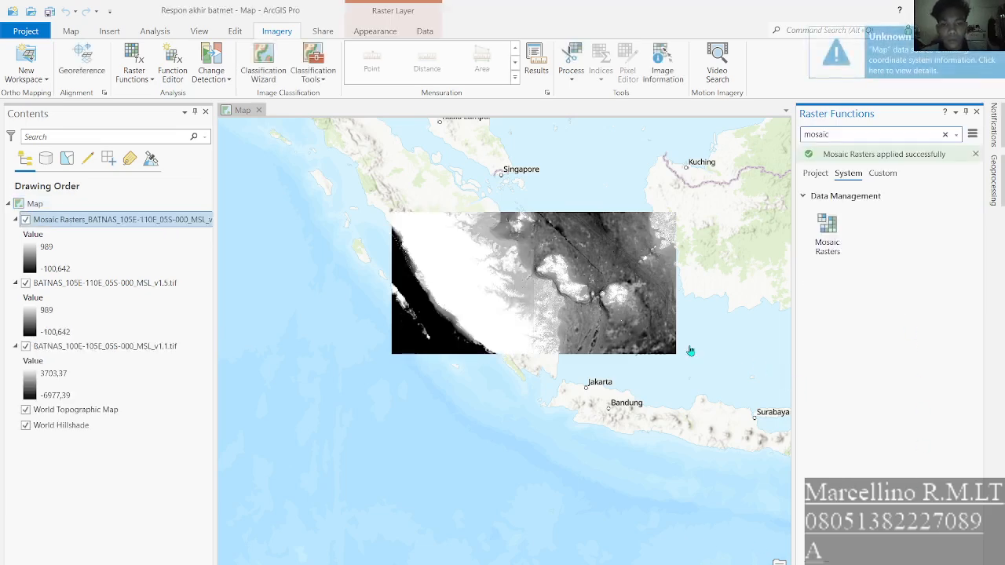
- Add the SCOPE.shp shapefile from the SCOPE folder to the map
left_click(76, 33)
left_click(273, 62)
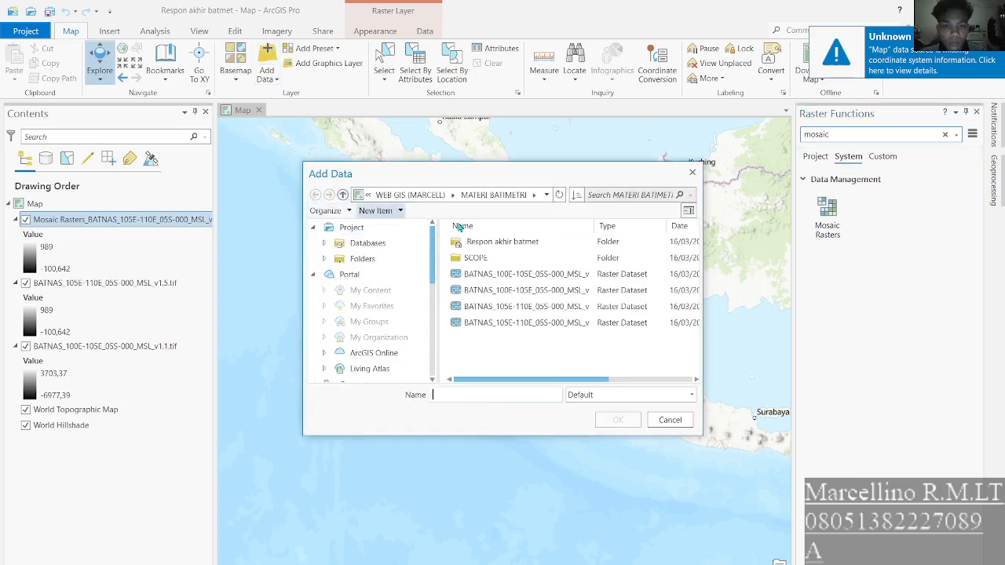
double_click(488, 256)
left_click(486, 243)
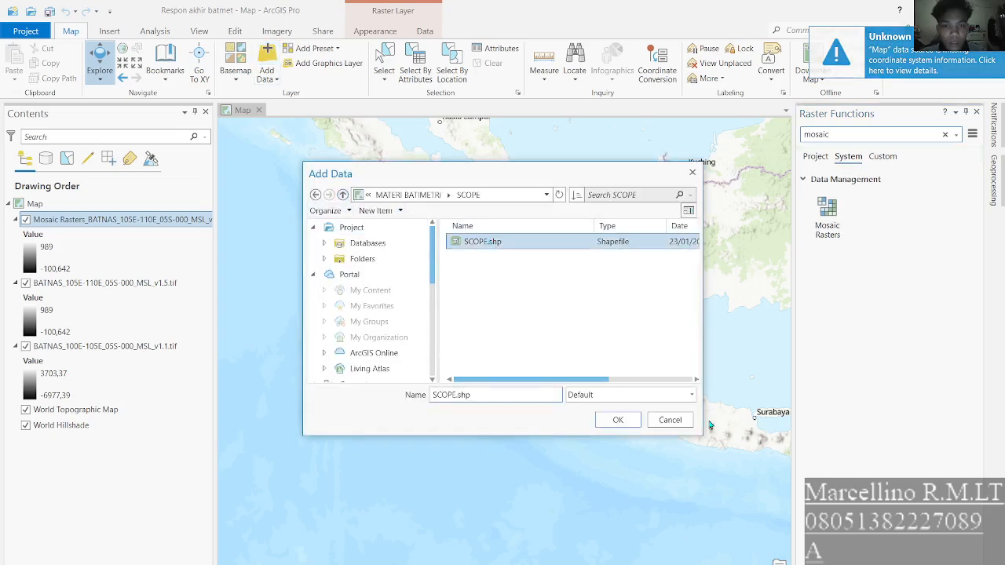
left_click(620, 419)
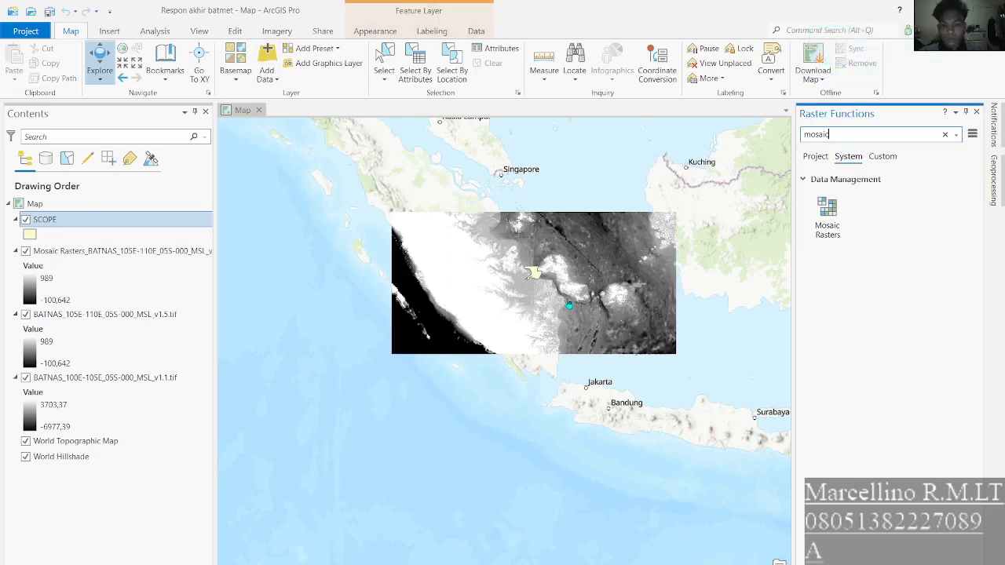
scroll(553, 267, "up", 5)
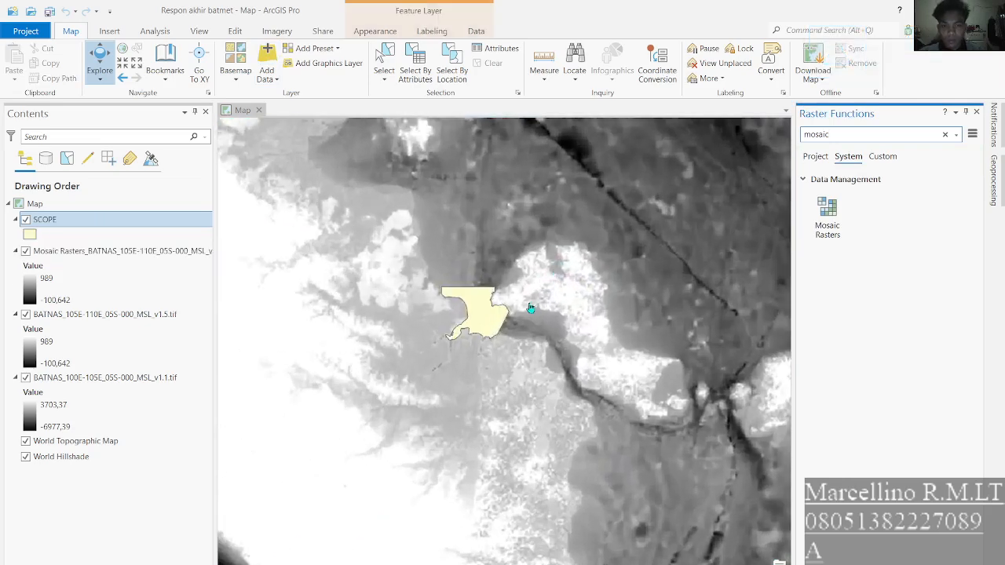
left_click_drag(531, 308, 590, 289)
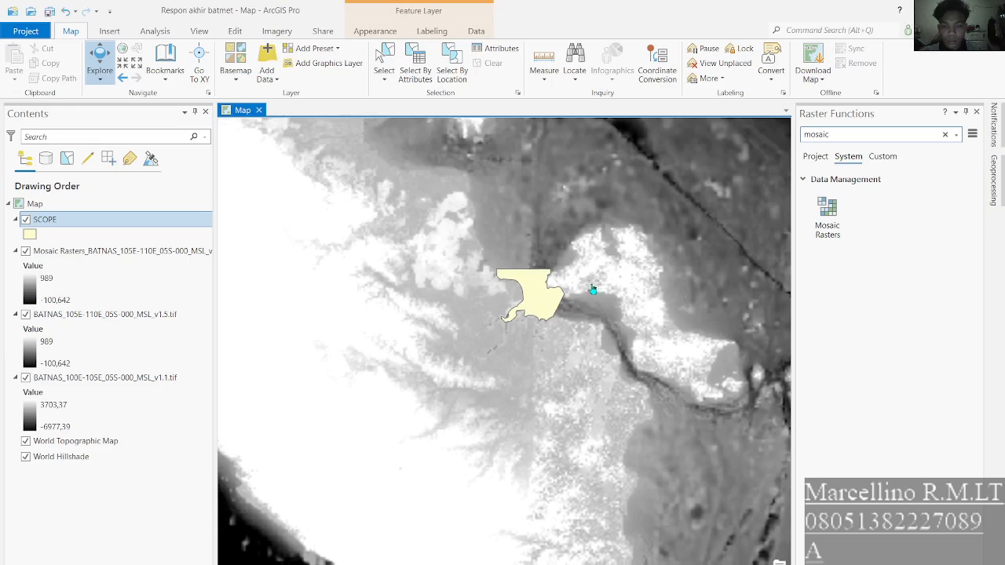
- Open the geoprocessing tools and search them for "indeks analysis"
left_click(152, 34)
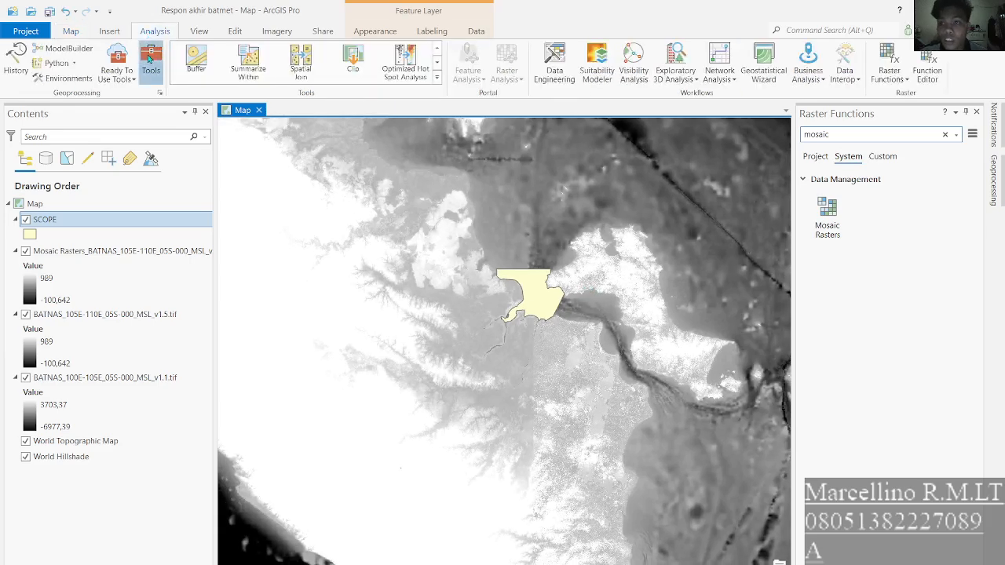
left_click(151, 61)
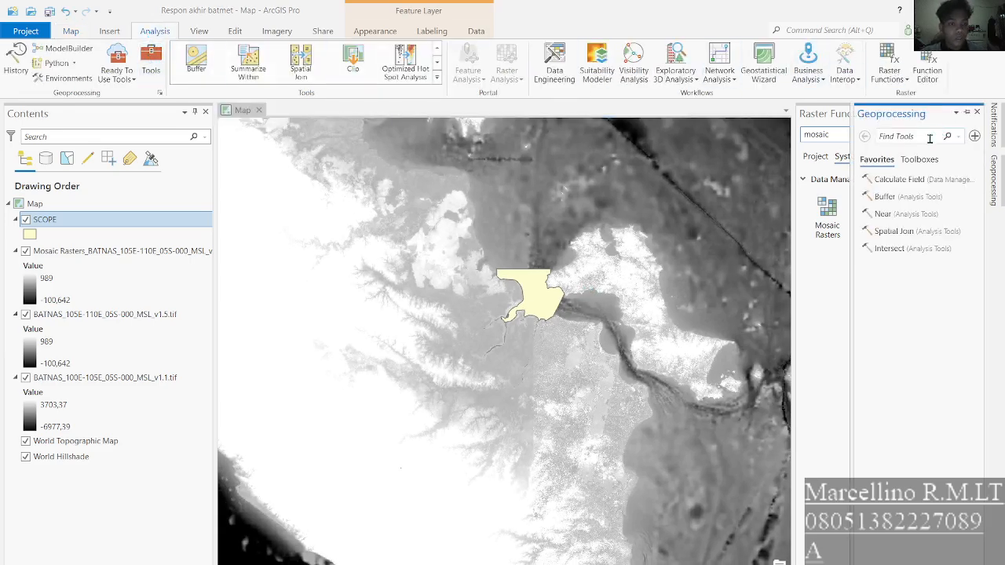
type("indeks")
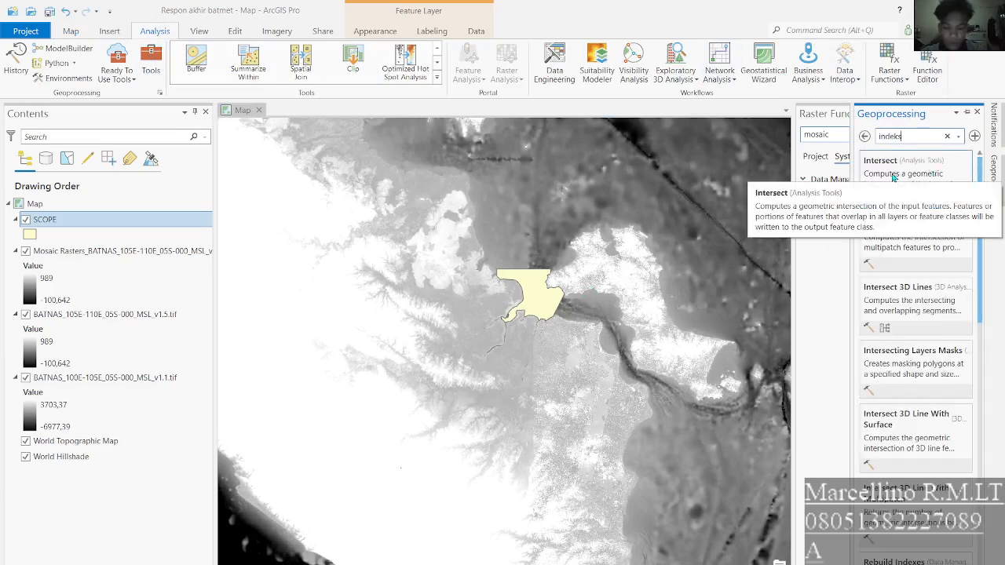
type(" ala")
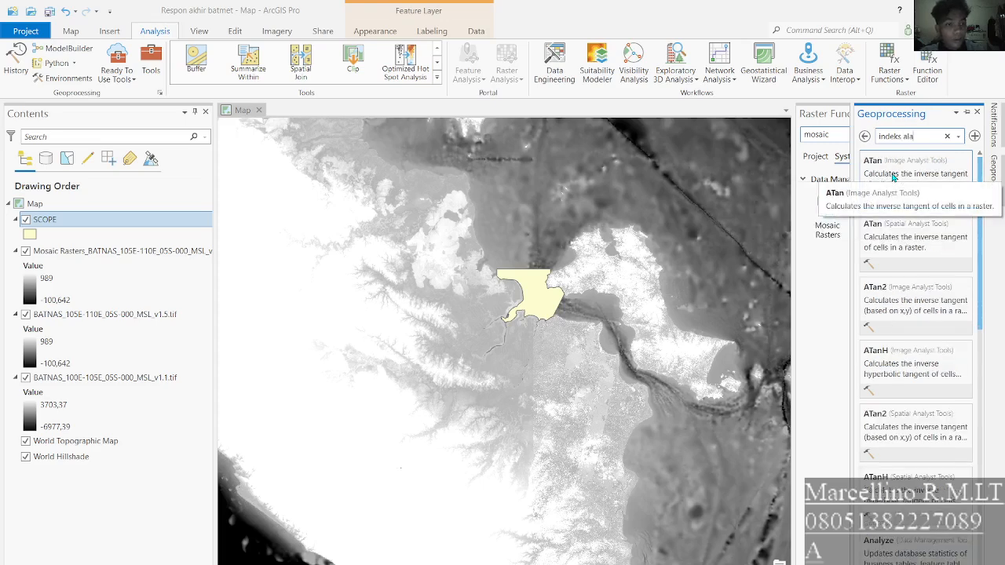
key("BackSpace")
key("BackSpace")
type("nalu")
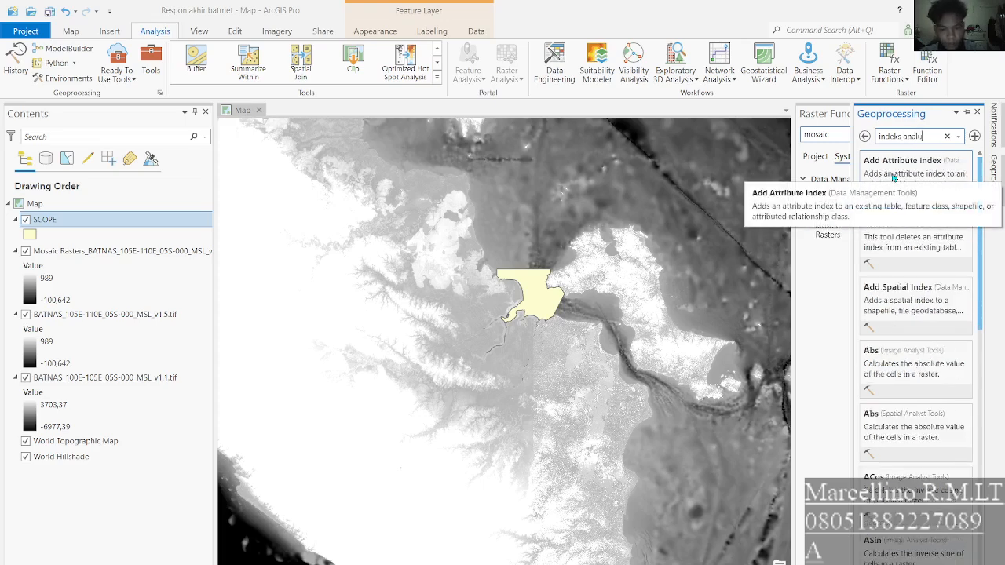
key("BackSpace")
type("ysis")
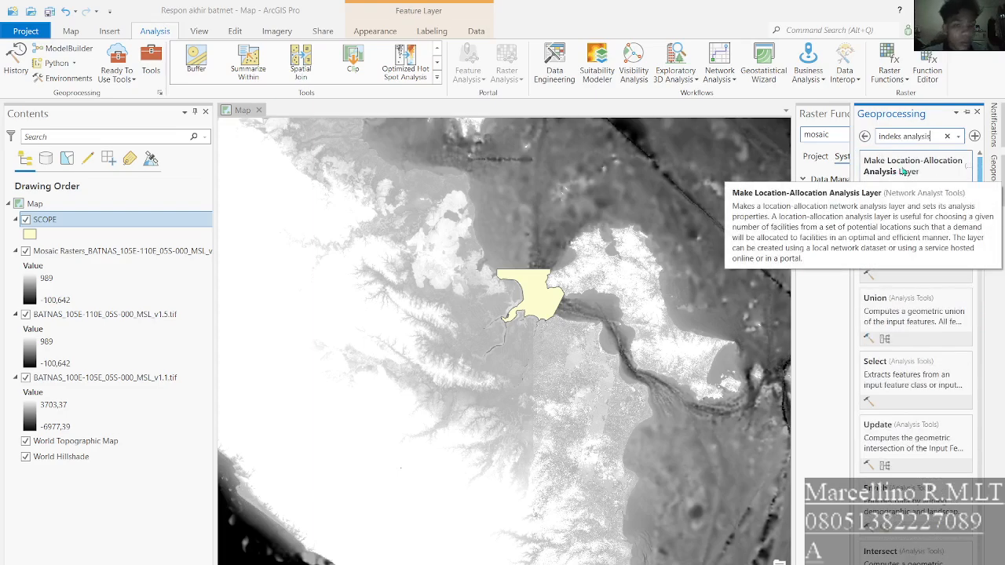
left_click(865, 136)
left_click(878, 136)
type("grid")
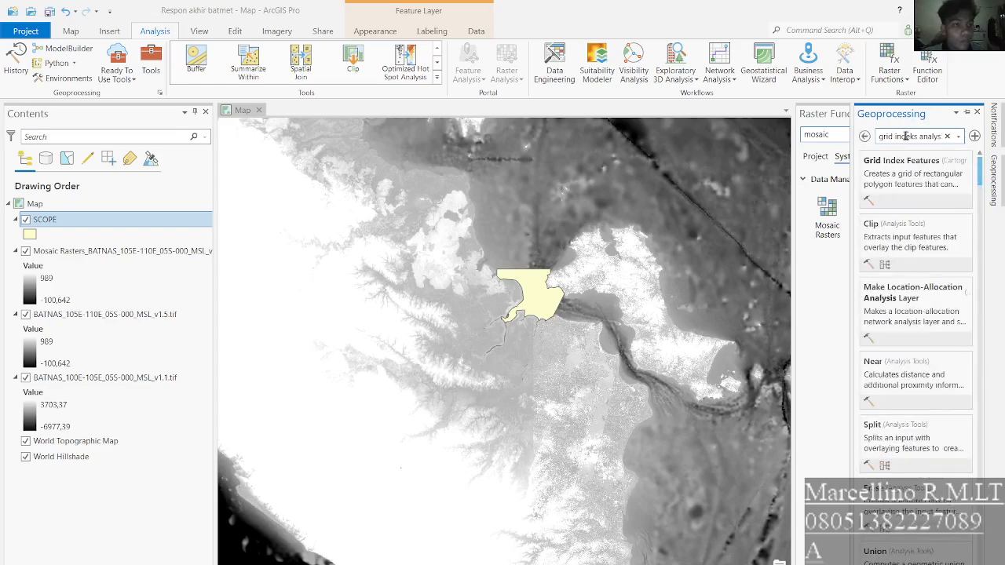
left_click(901, 163)
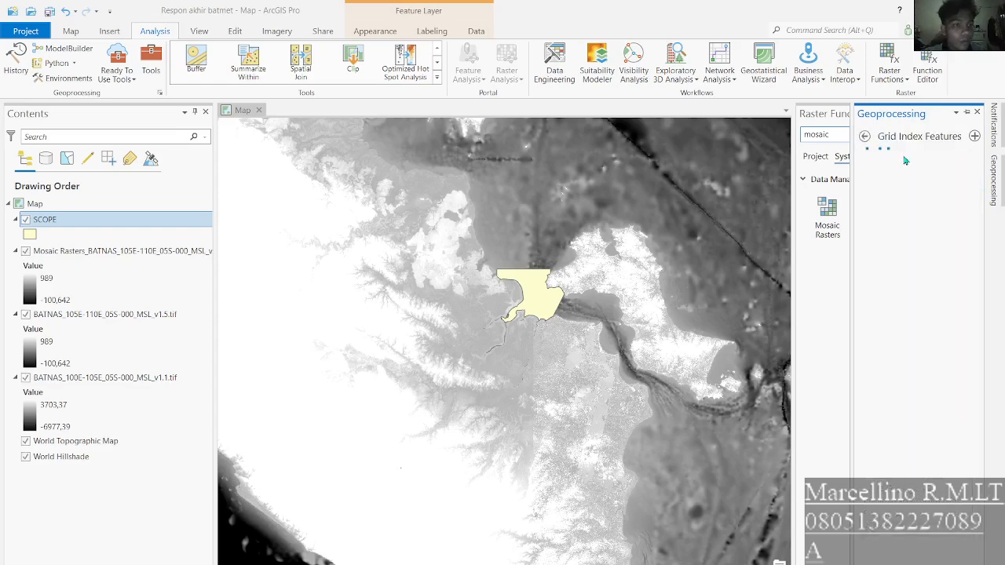
left_click(864, 135)
left_click(947, 135)
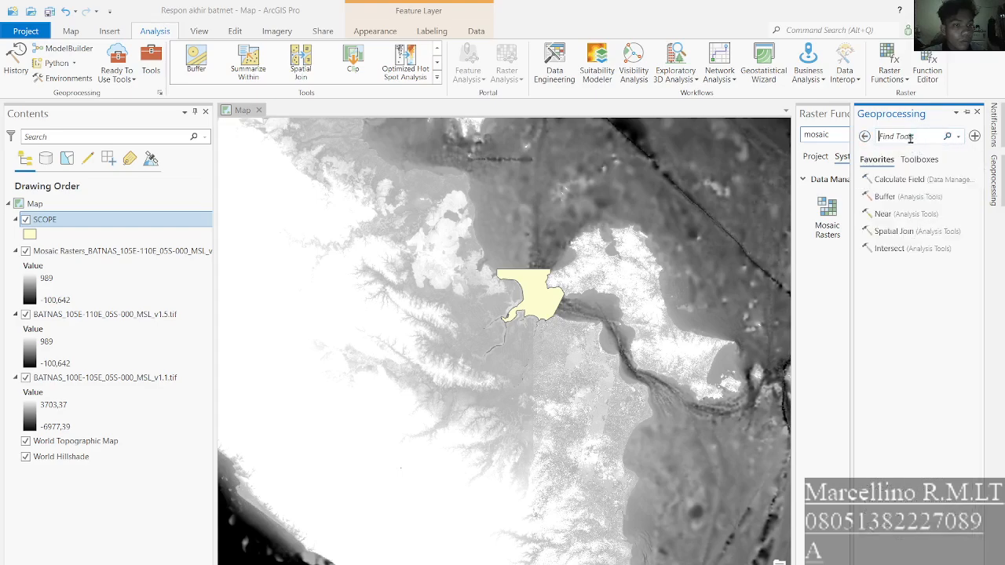
- Search the geoprocessing tools for "grid indeks" and open the Grid Index Features tool
left_click(910, 137)
type("grid")
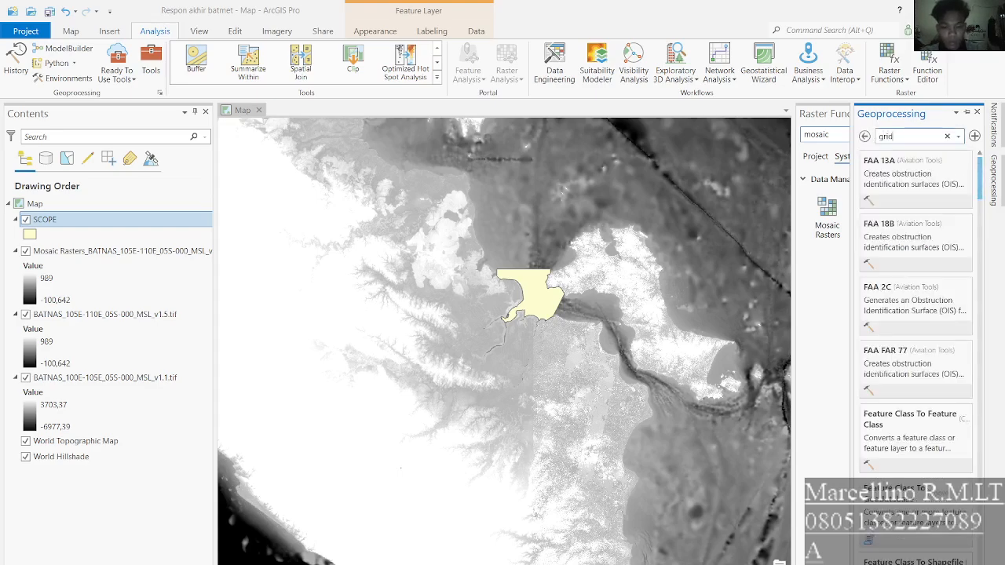
type(" indeks")
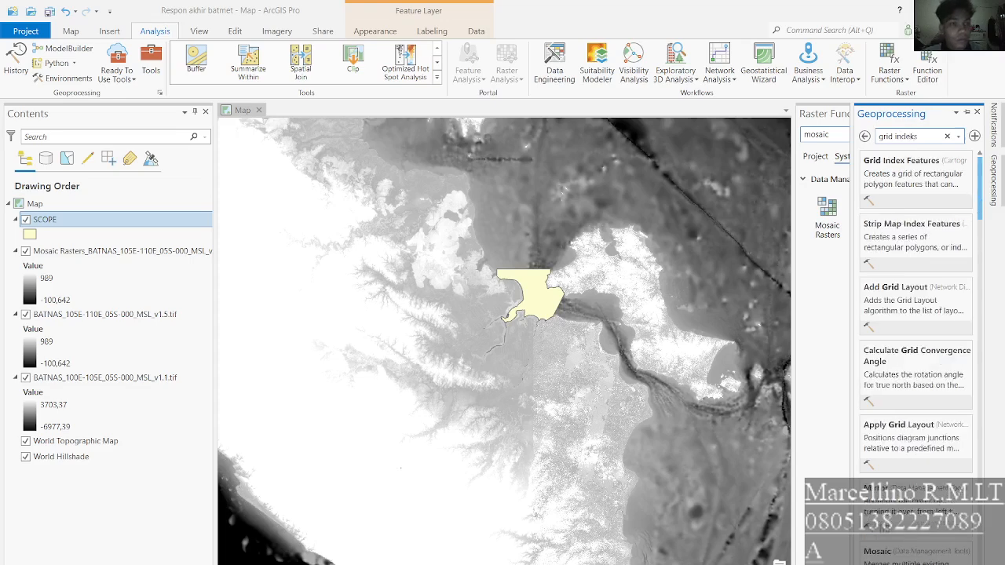
left_click(898, 164)
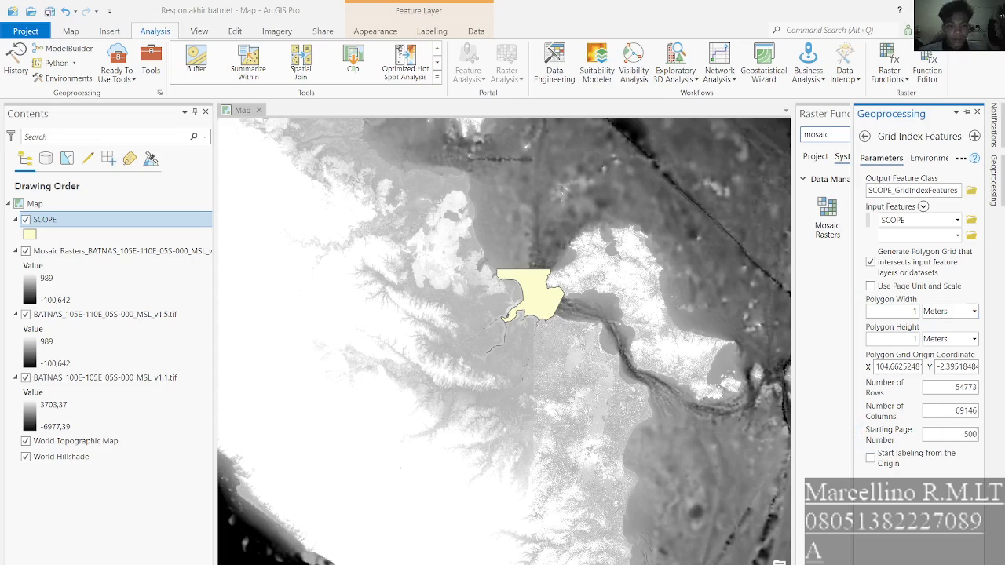
- Generate grid index features from the SCOPE layer with a polygon width and height of 500 meters
left_click(955, 564)
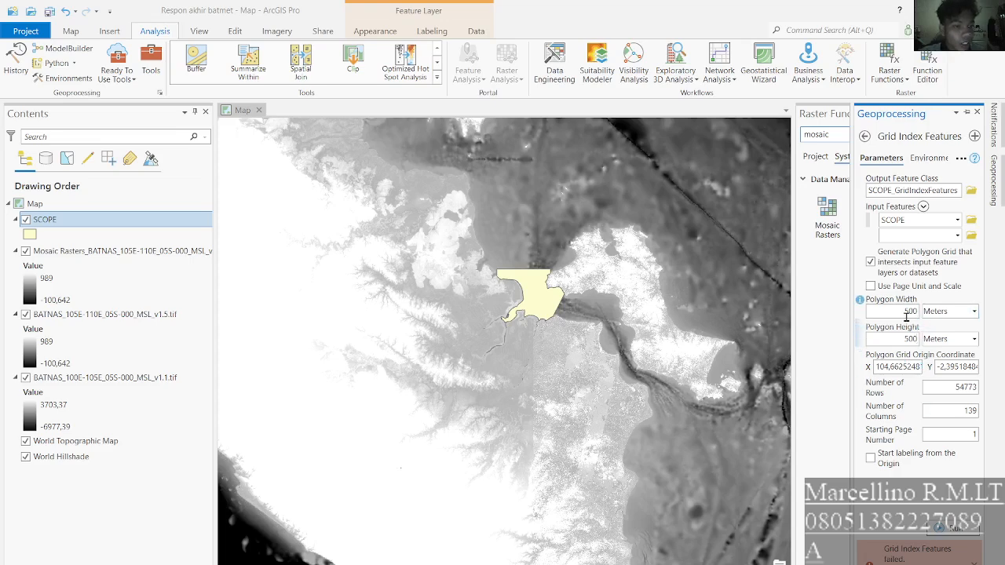
left_click(948, 539)
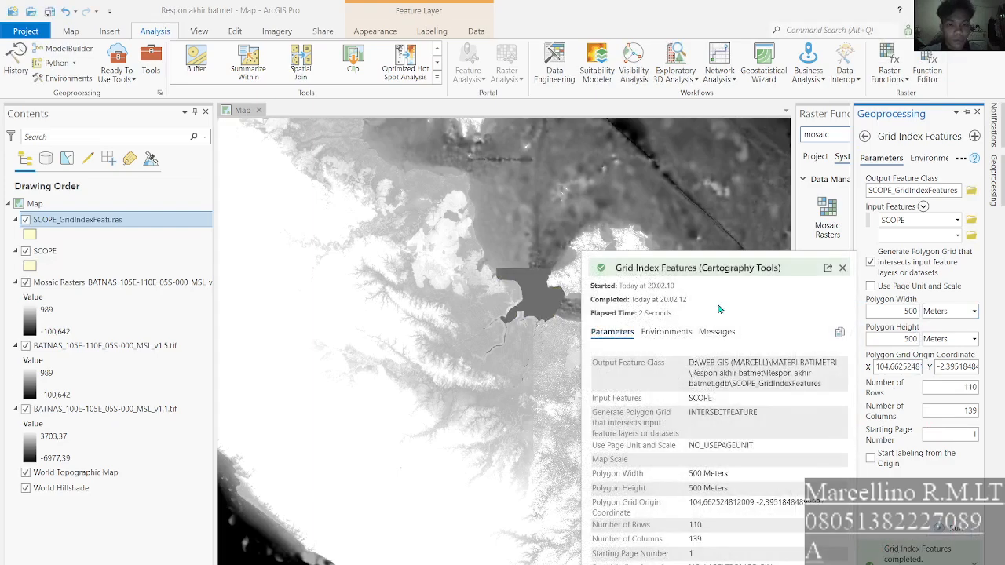
left_click(841, 268)
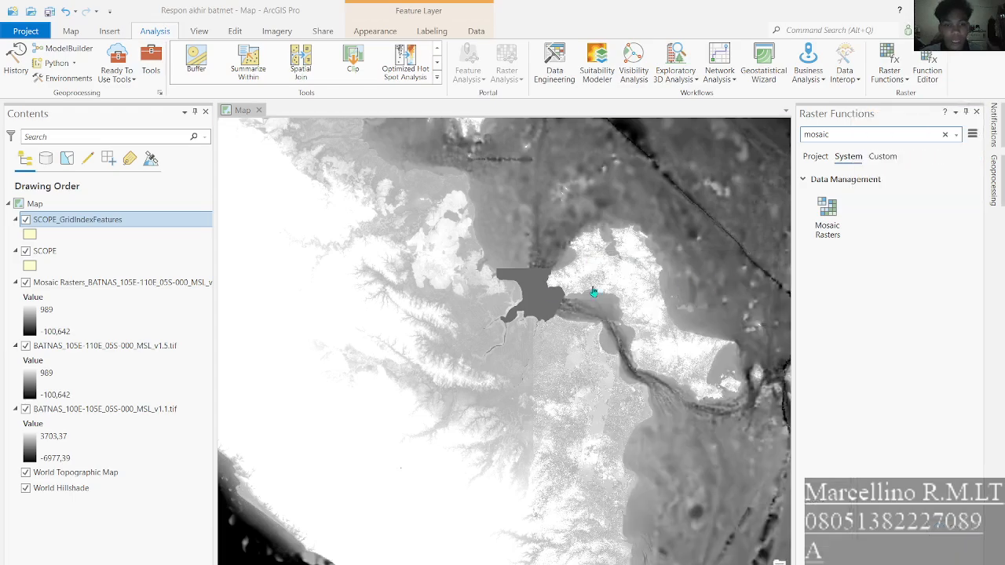
- Convert SCOPE_GridIndexFeatures to points with Feature Vertices To Points, using Start vertex as the point type
scroll(551, 293, "up", 5)
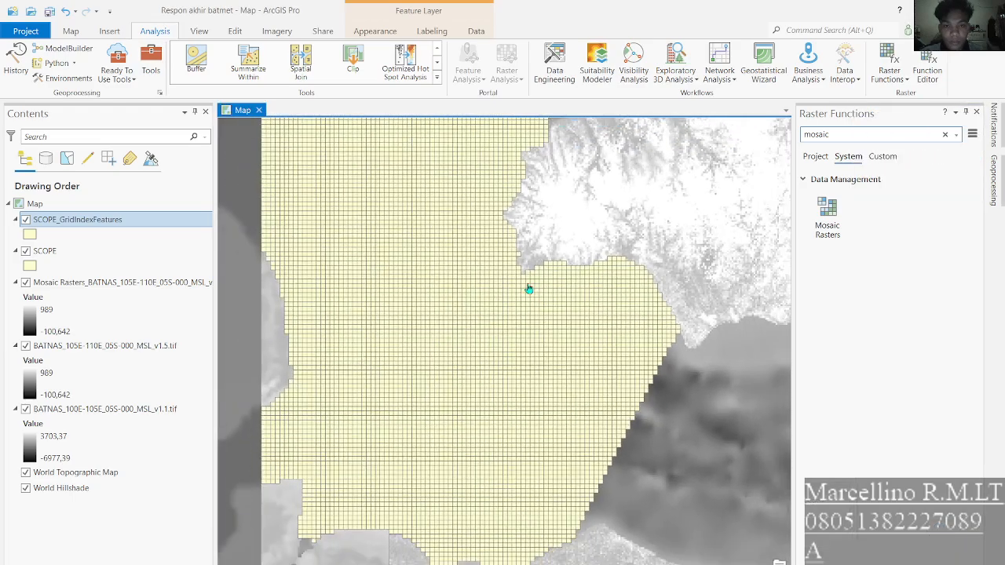
left_click_drag(528, 289, 684, 305)
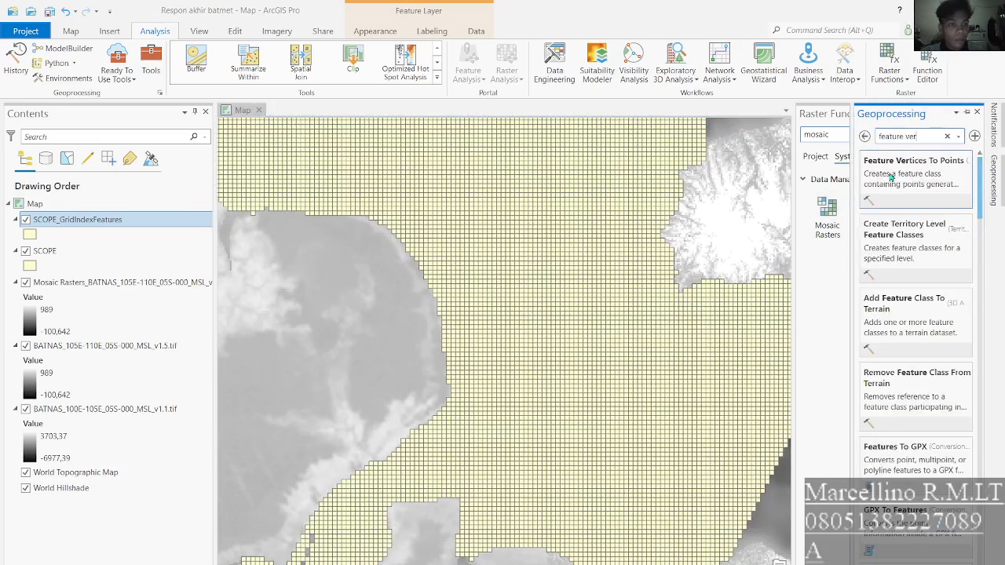
left_click(905, 166)
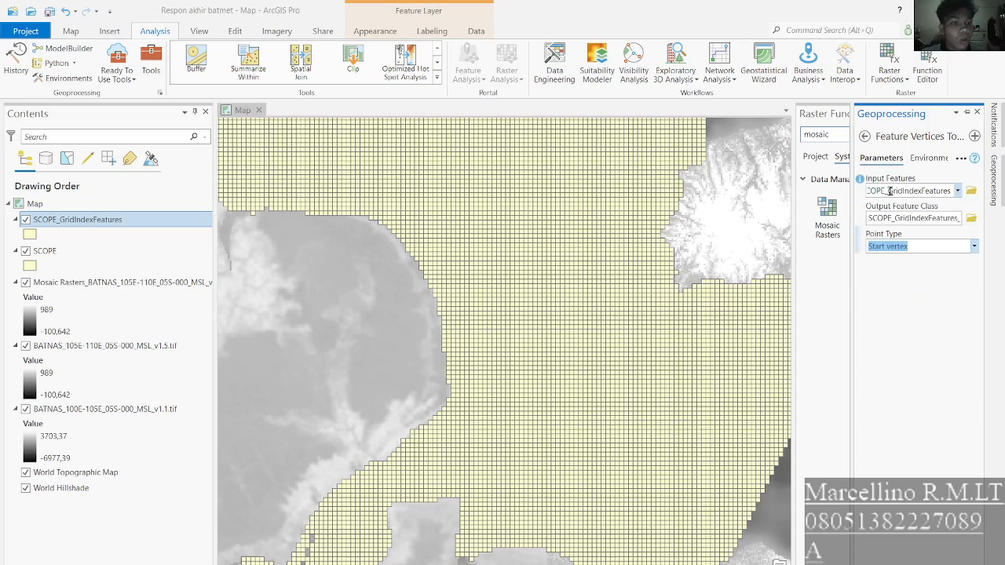
left_click(949, 190)
left_click(947, 207)
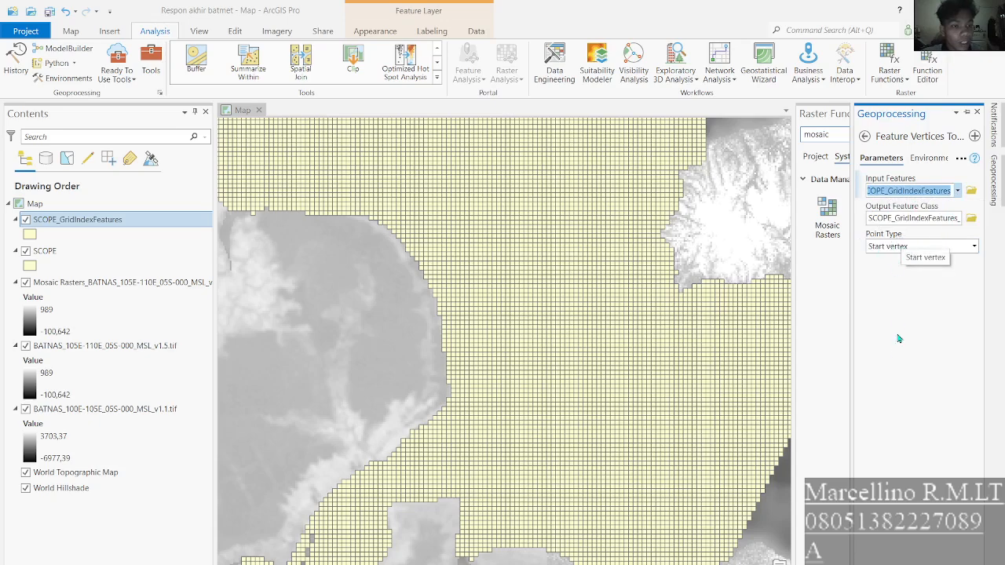
left_click(953, 555)
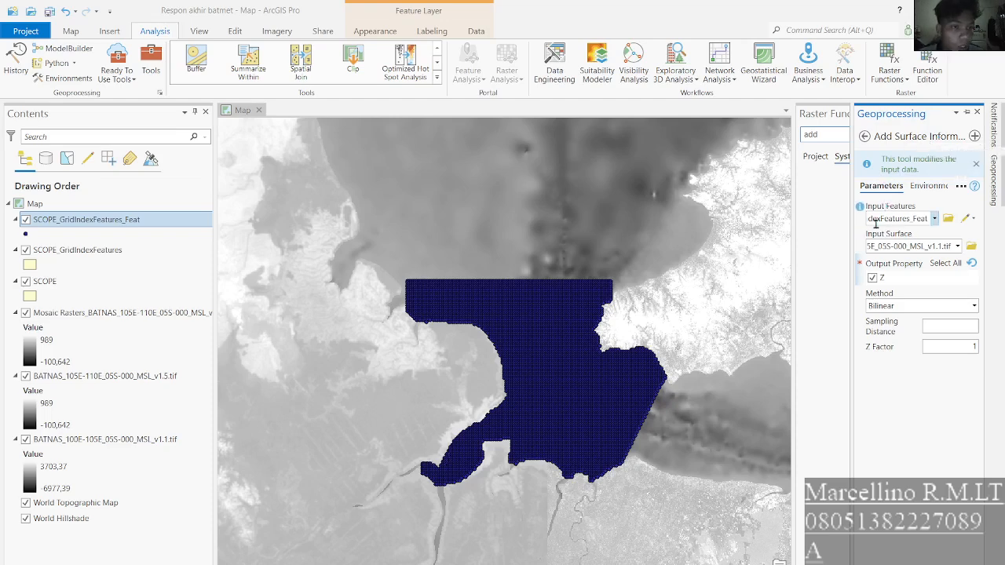
- Add Z surface information to the SCOPE_GridIndexFeatures_Feat points from the mosaic raster, using the Bilinear method
left_click(934, 218)
left_click(920, 237)
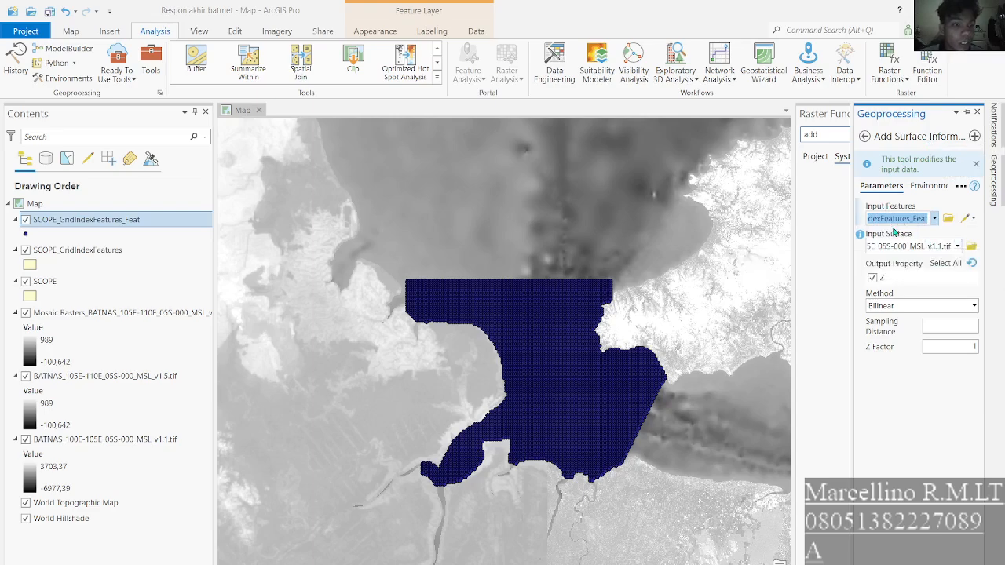
left_click(957, 246)
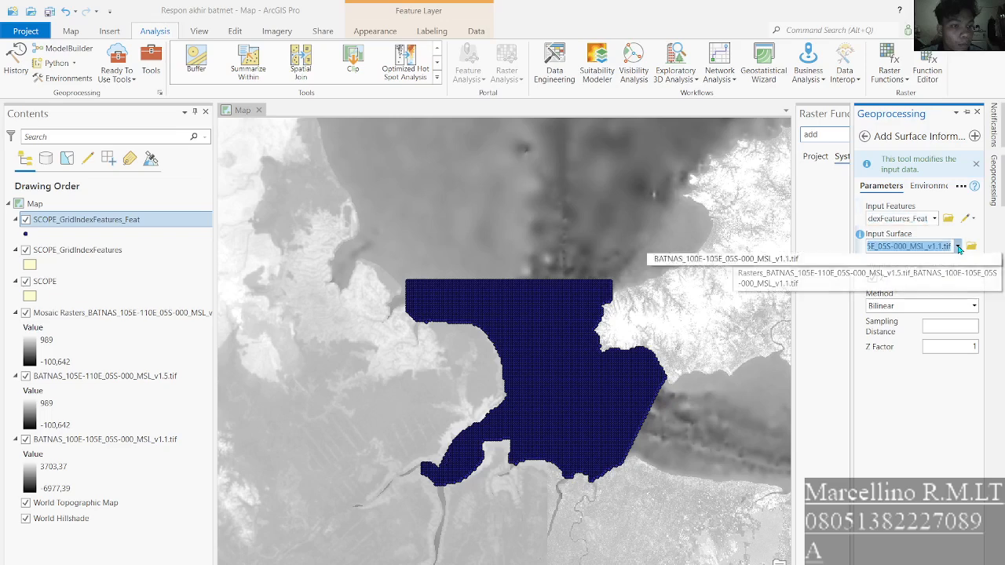
left_click(717, 264)
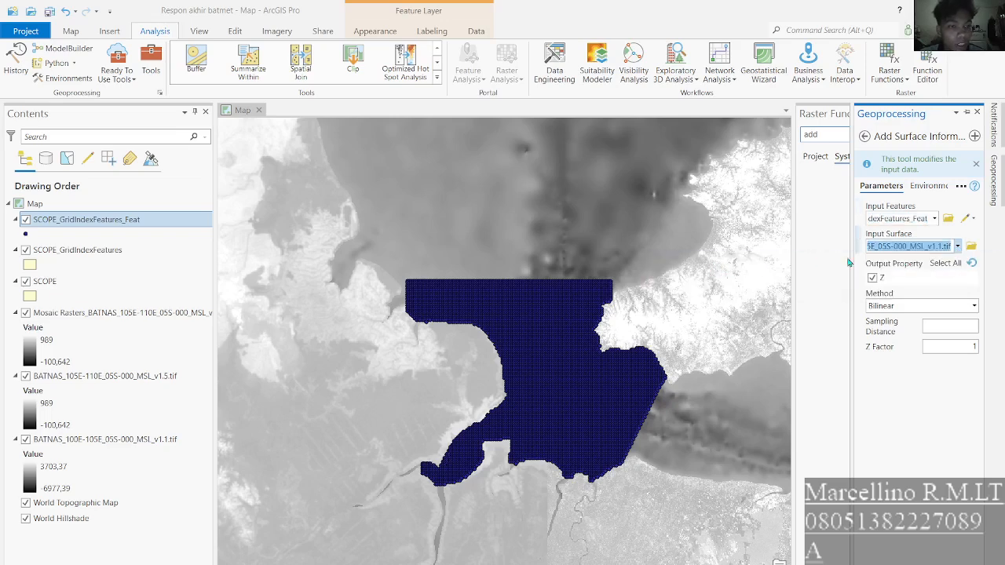
left_click(911, 305)
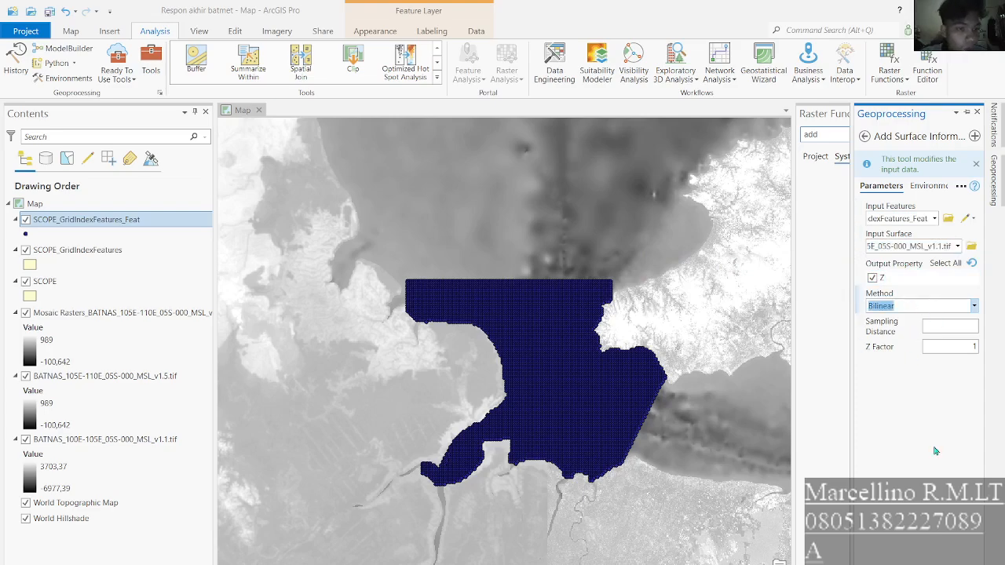
left_click(948, 559)
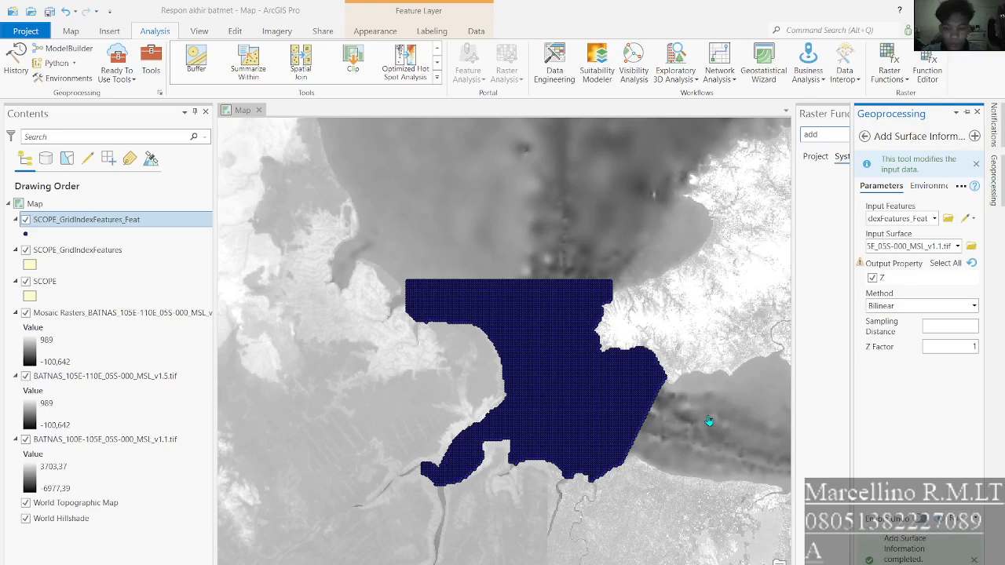
right_click(112, 220)
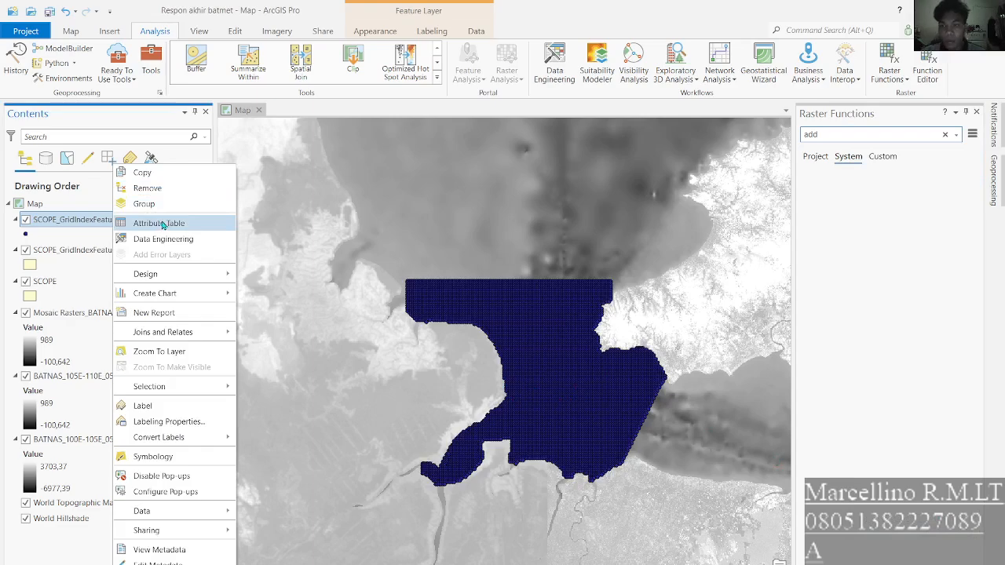
left_click(158, 224)
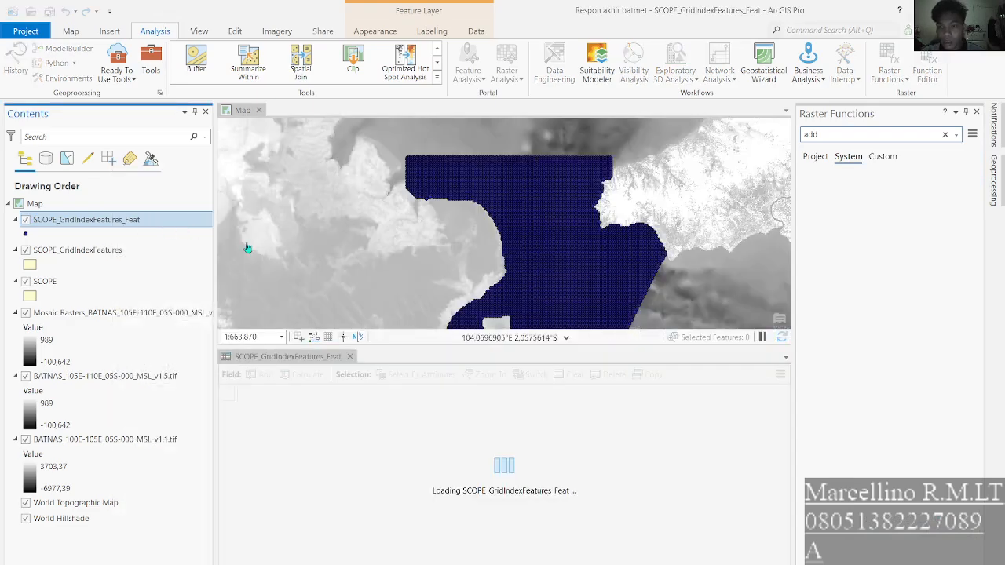
left_click(439, 379)
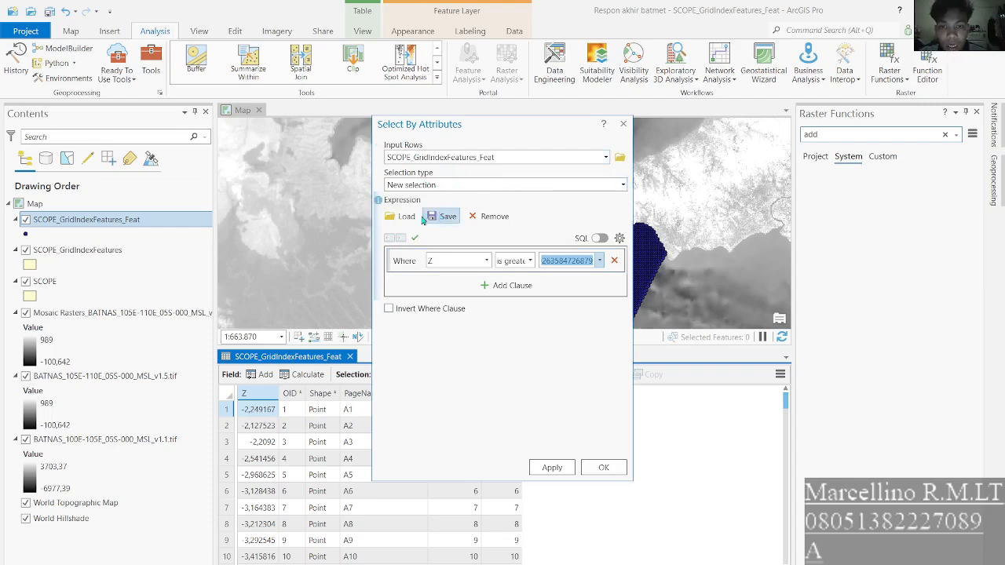
left_click(531, 261)
left_click(531, 316)
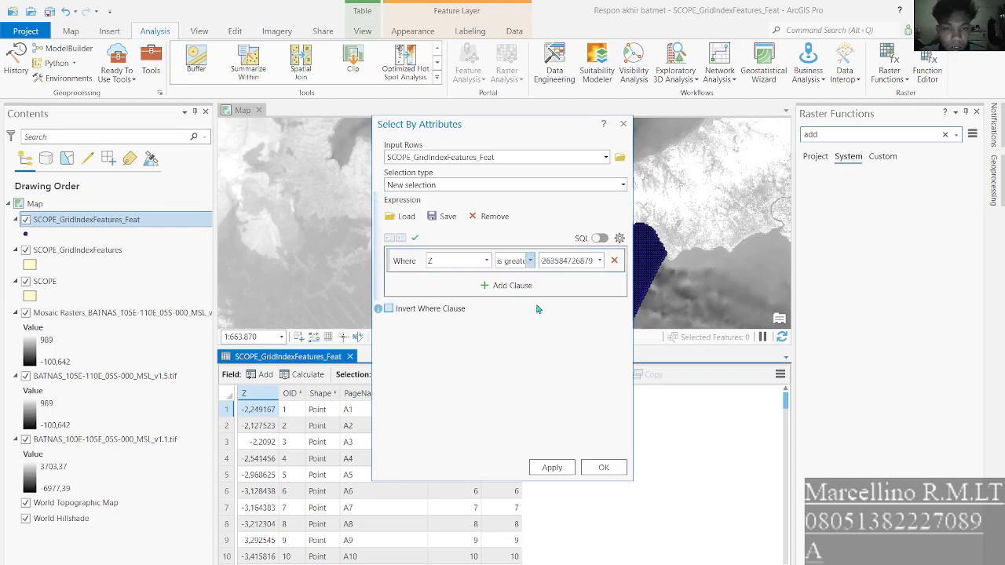
left_click(528, 261)
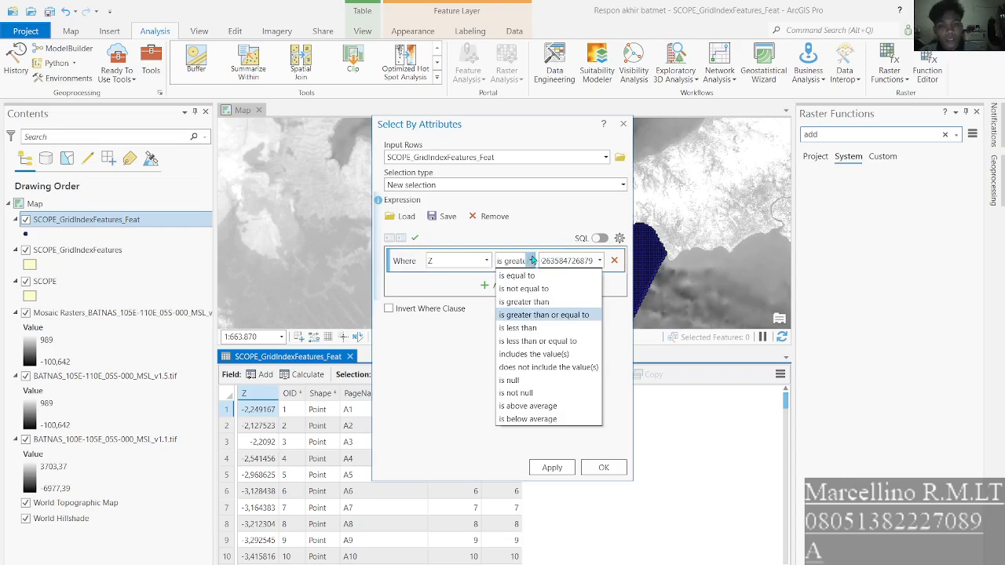
left_click(531, 261)
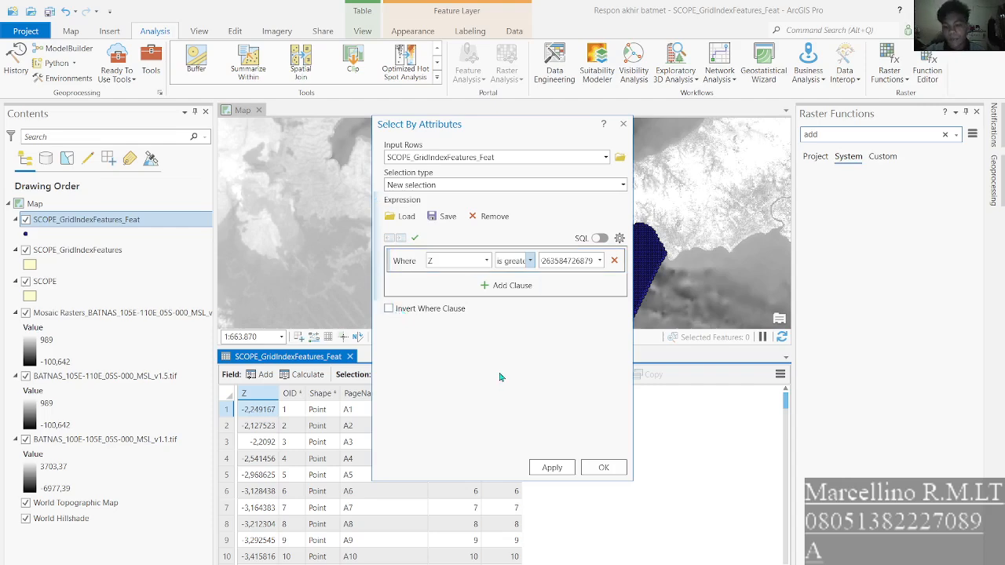
left_click(553, 468)
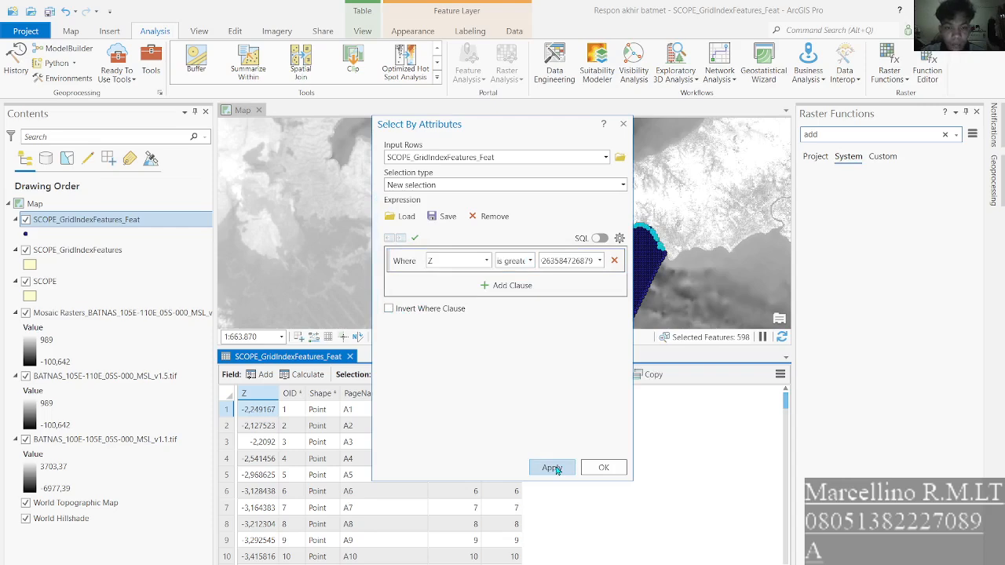
left_click(602, 468)
- Sort the grid points' table by Z in descending order and delete the selected points
double_click(287, 403)
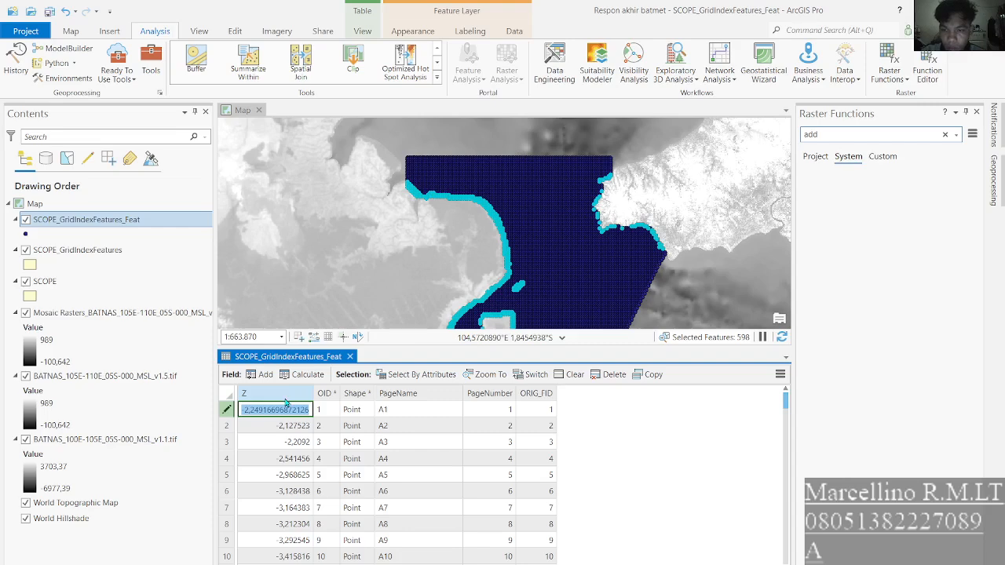
double_click(261, 396)
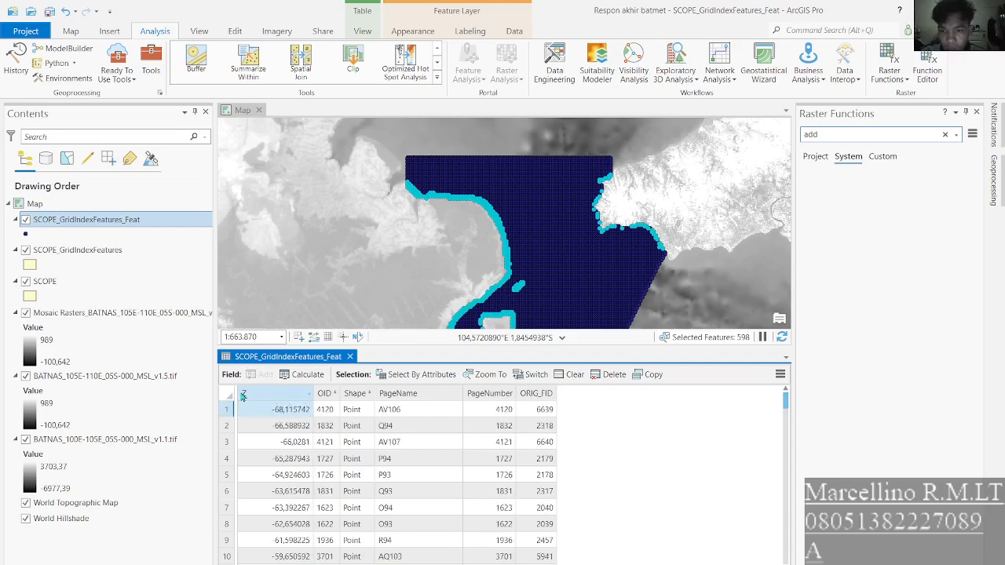
double_click(286, 399)
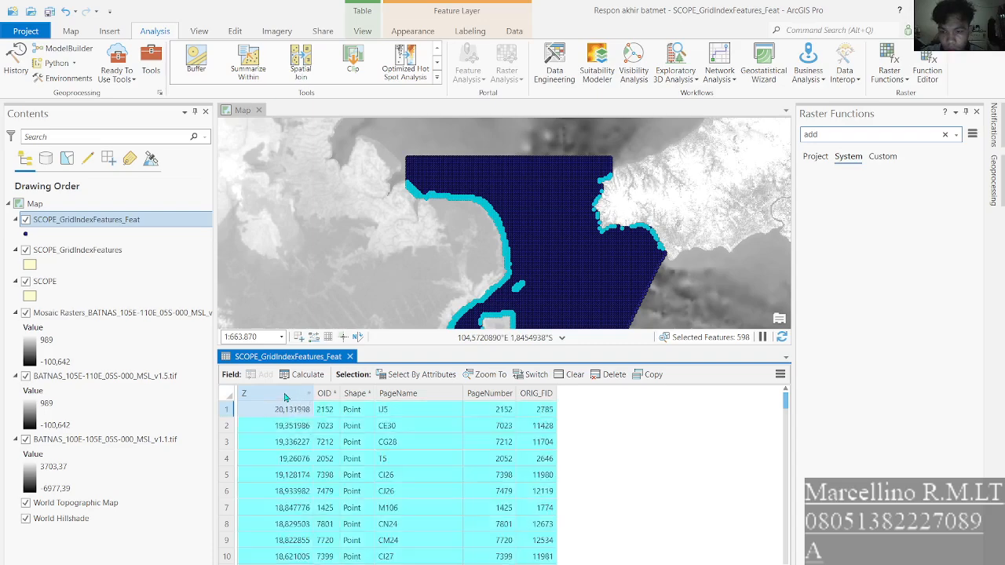
double_click(285, 398)
double_click(265, 397)
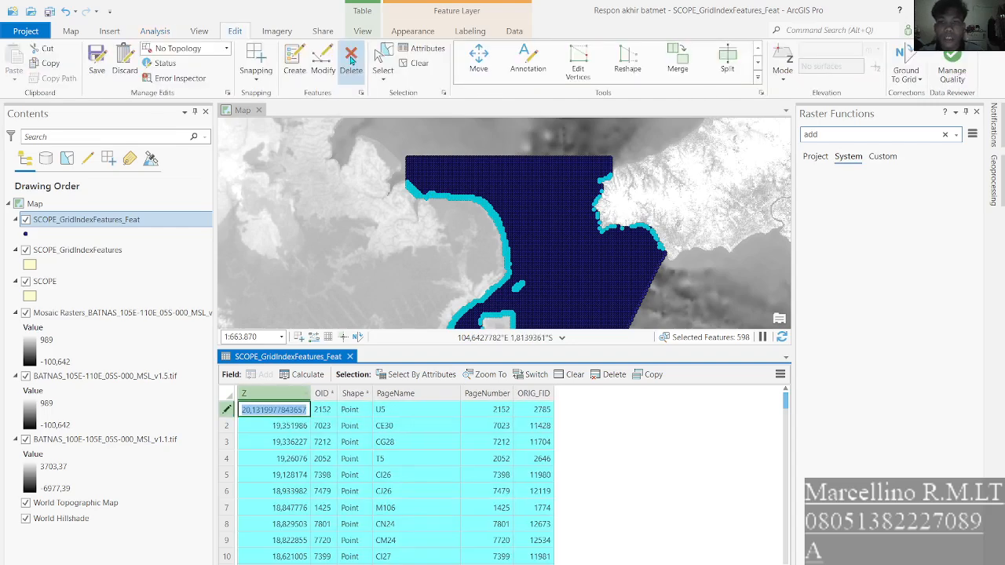
left_click(351, 61)
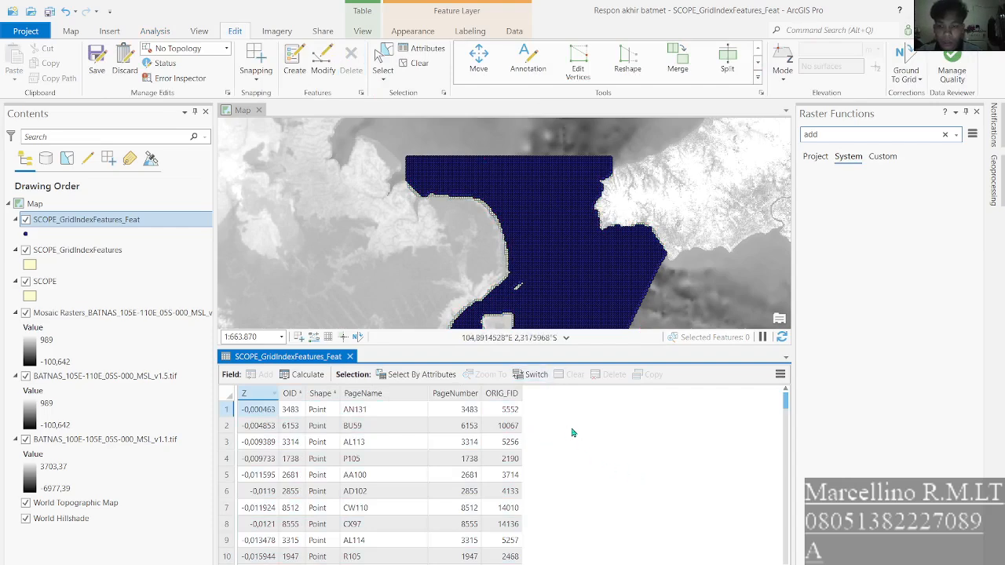
- Calculate the Z field in Arcade with Abs($feature.Z), followed by Round($feature.Z,1)
left_click(305, 375)
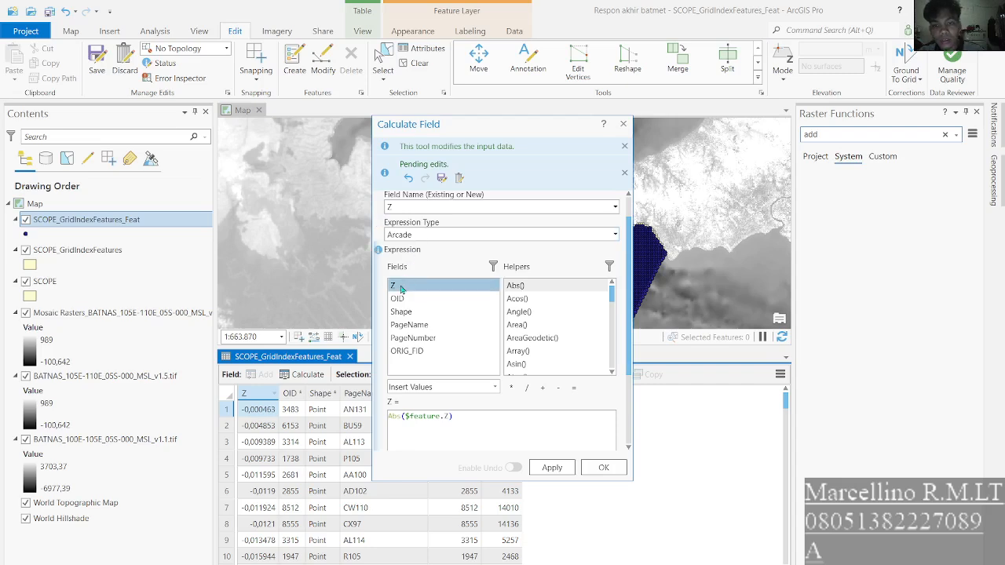
left_click(551, 468)
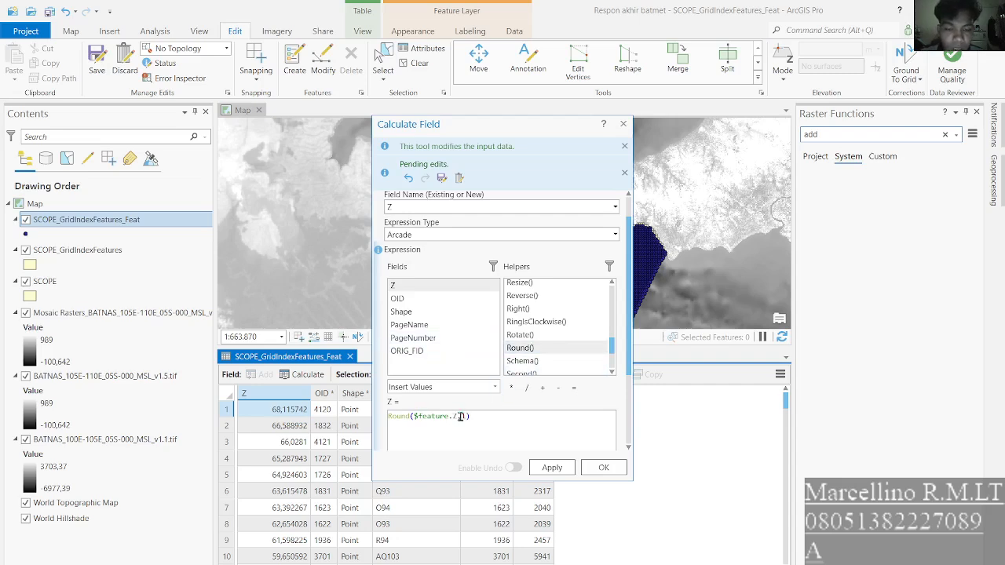
left_click(548, 469)
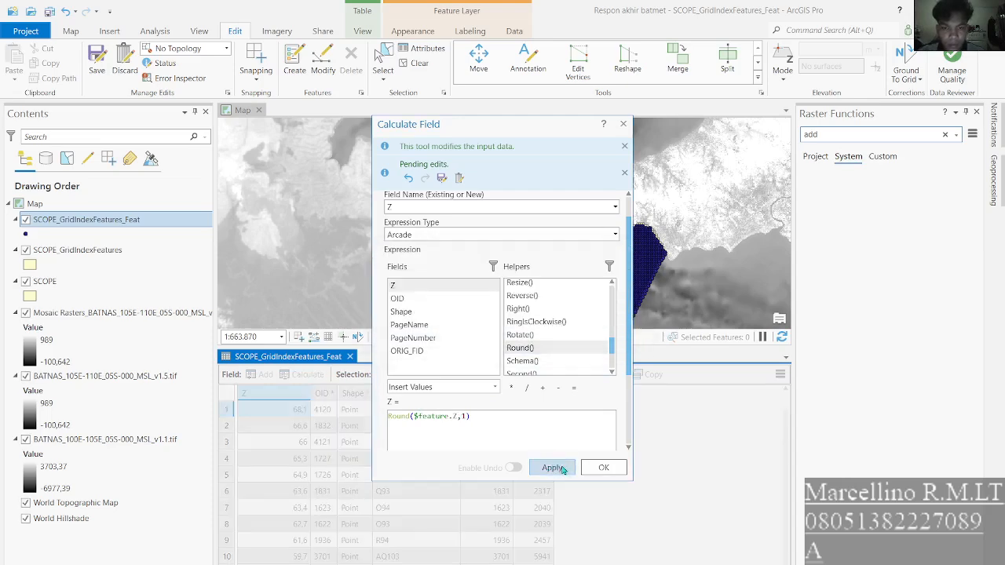
left_click(602, 468)
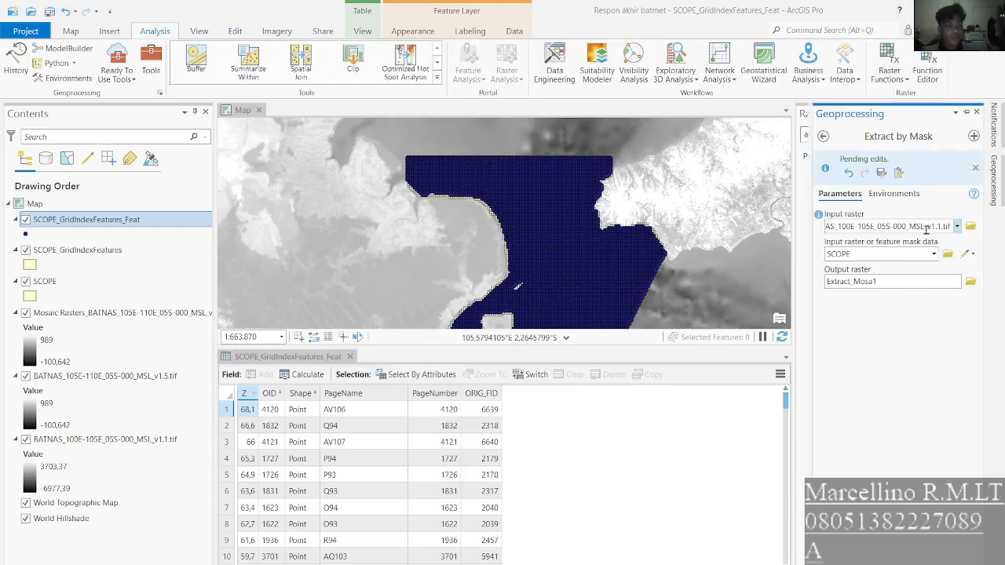
- Extract the mosaic raster by the SCOPE mask, naming the output raster Banyuasin
left_click(959, 227)
left_click(883, 252)
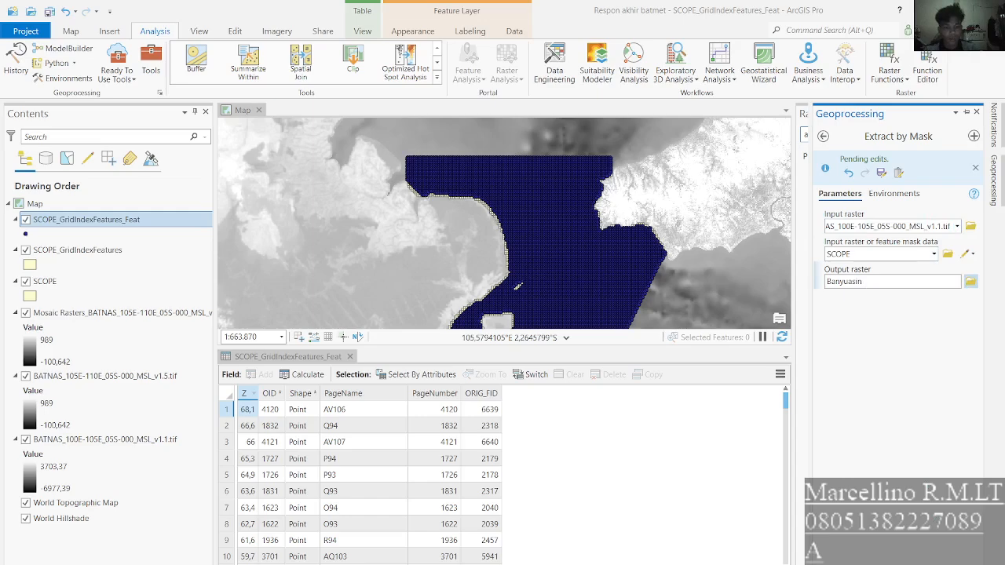
left_click(948, 554)
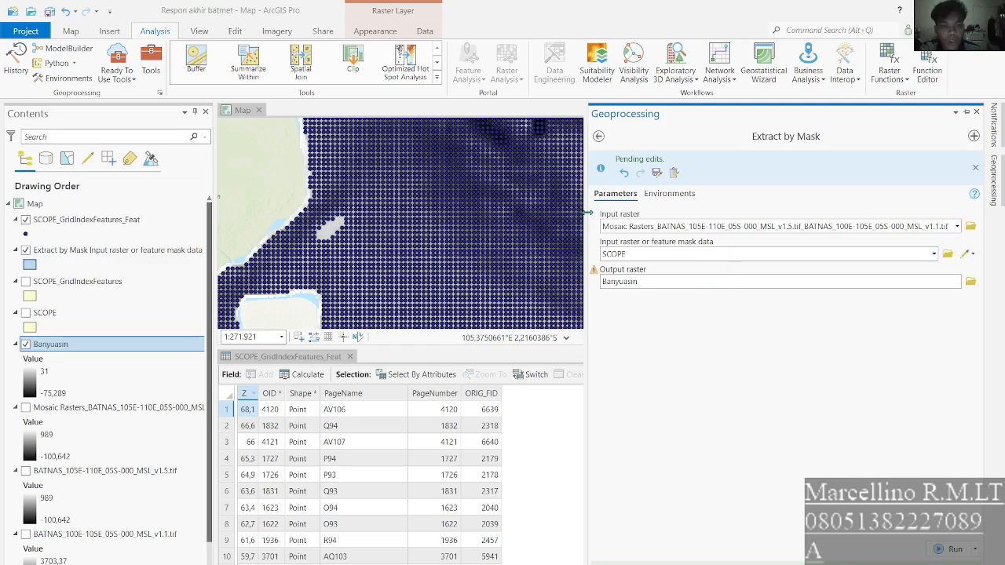
left_click_drag(587, 212, 803, 209)
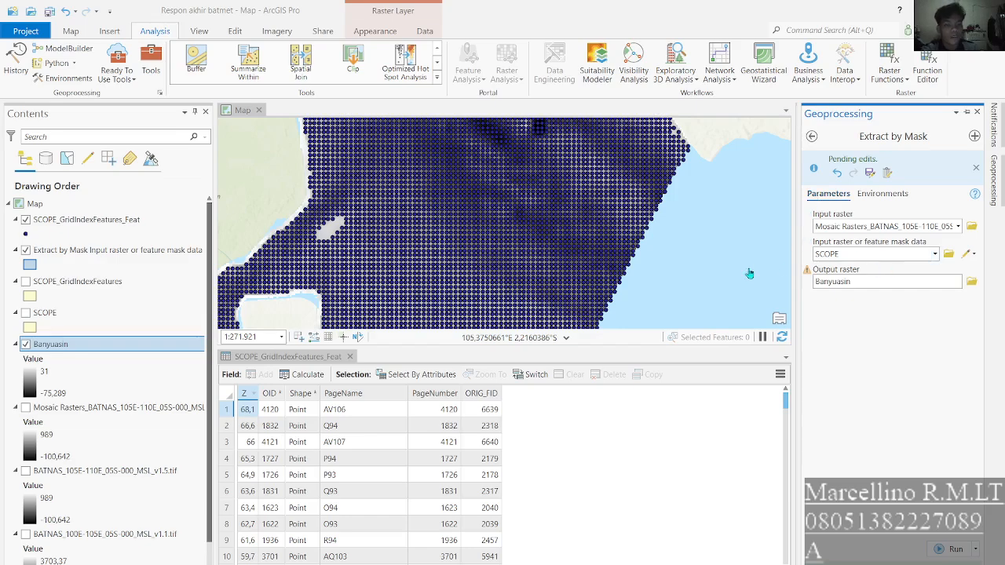
- Generate a Contour List from the Banyuasin raster with contour values -1, -2, -5, -10 and -20, output as Contour_Banyuas1
scroll(561, 208, "down", 2)
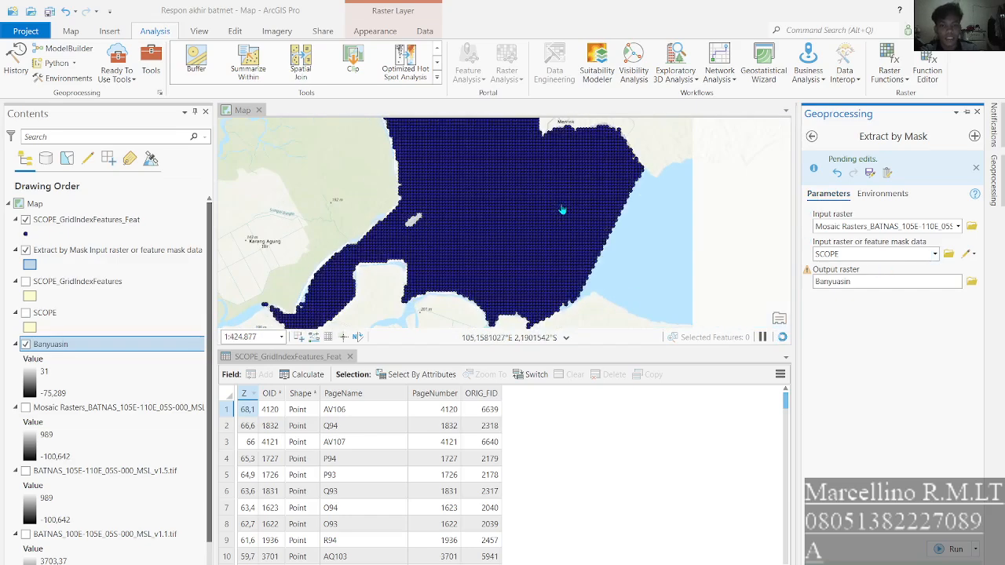
left_click_drag(601, 209, 617, 282)
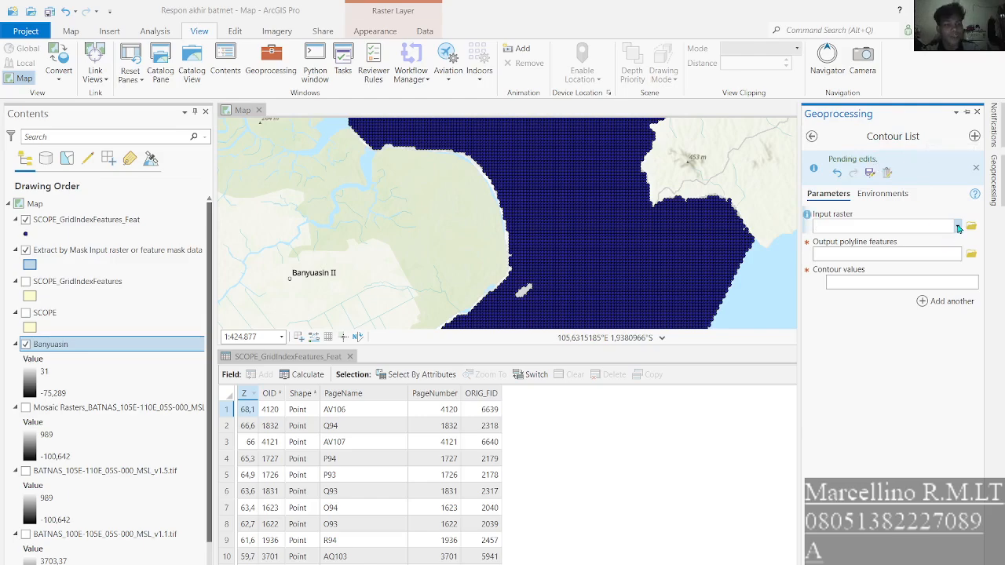
left_click(958, 227)
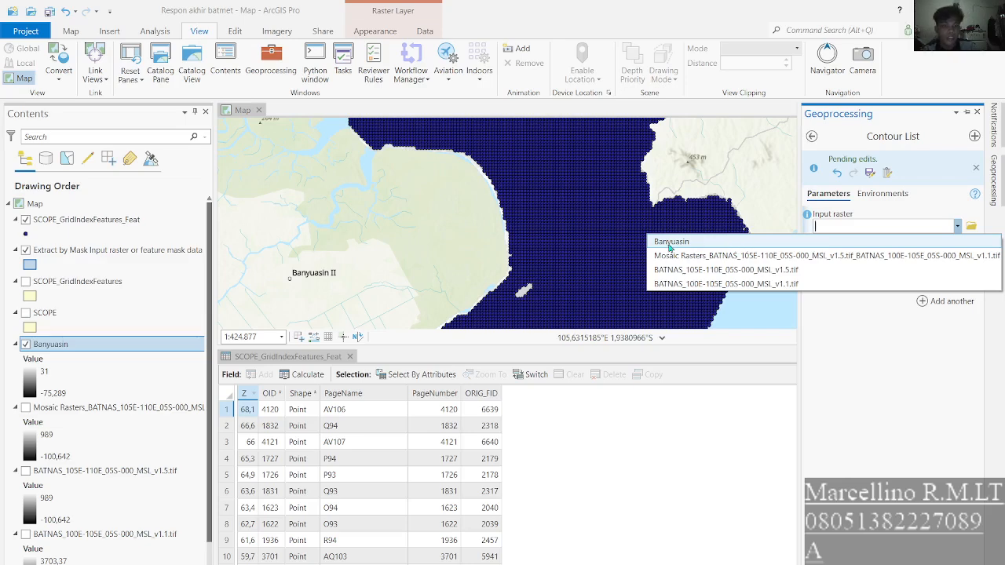
left_click(670, 245)
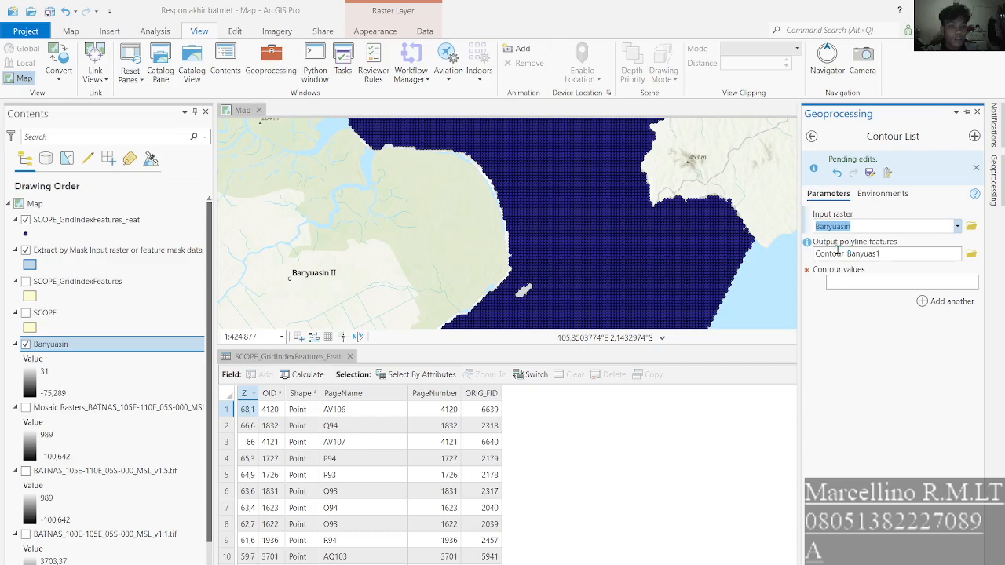
left_click(970, 278)
type("-1 -2 -5 -10 -20")
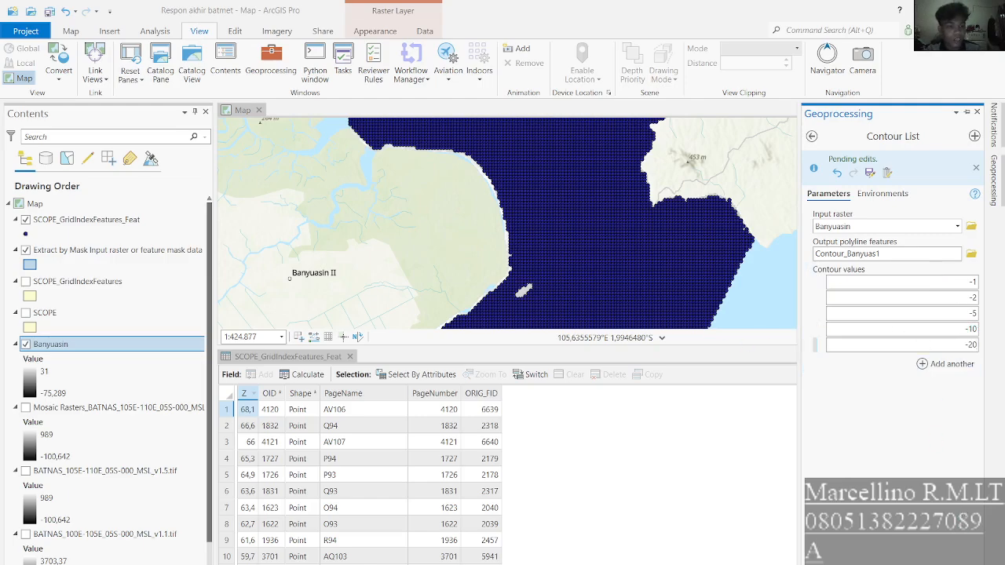
left_click(942, 549)
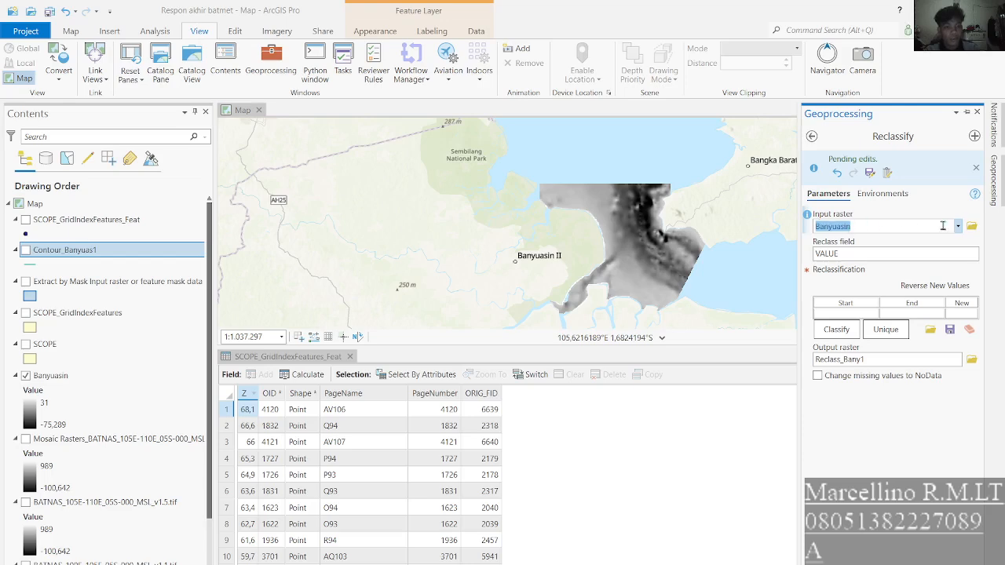
- Classify the Banyuasin raster values for Reclassify with the Manual Interval method and five classes
left_click(842, 333)
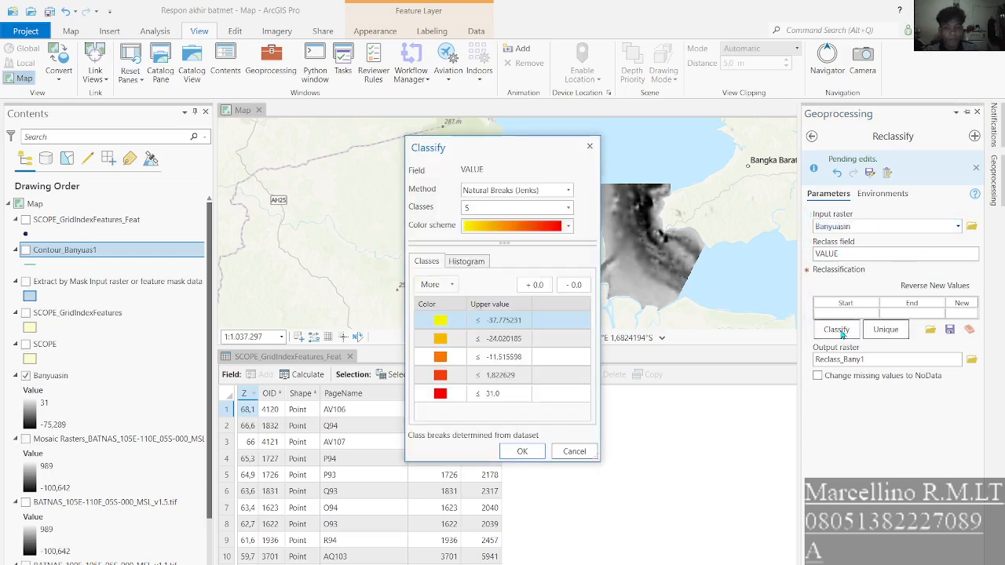
left_click(568, 191)
left_click(542, 279)
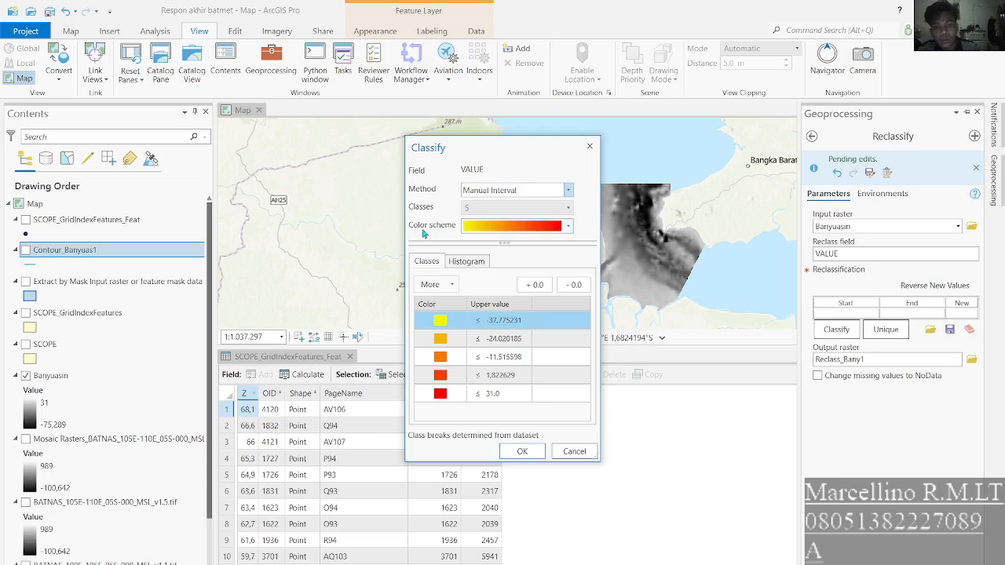
left_click(522, 451)
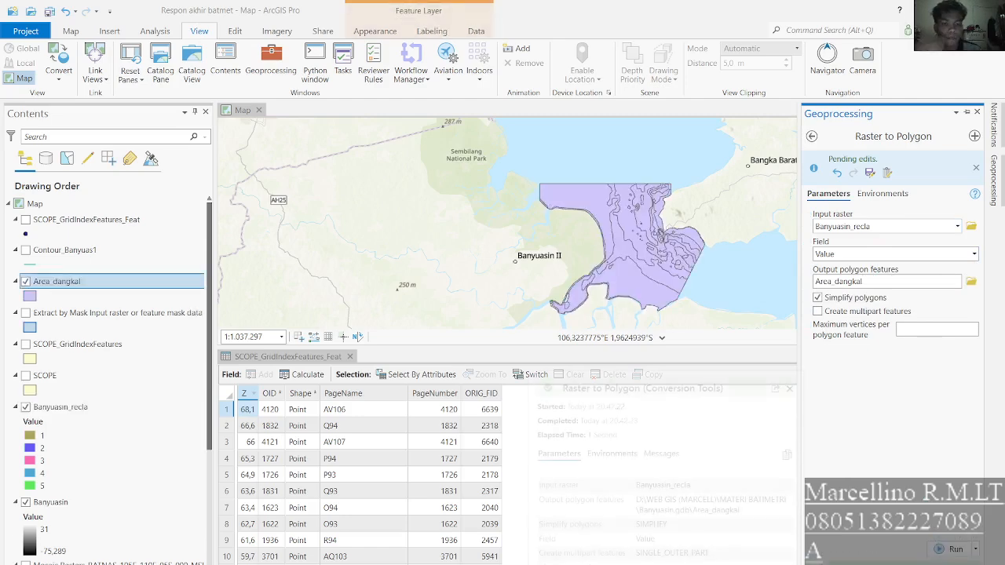
- In the attribute table of Area_dangkal, select the polygons whose gridcode is equal to 4
left_click(55, 285)
right_click(55, 285)
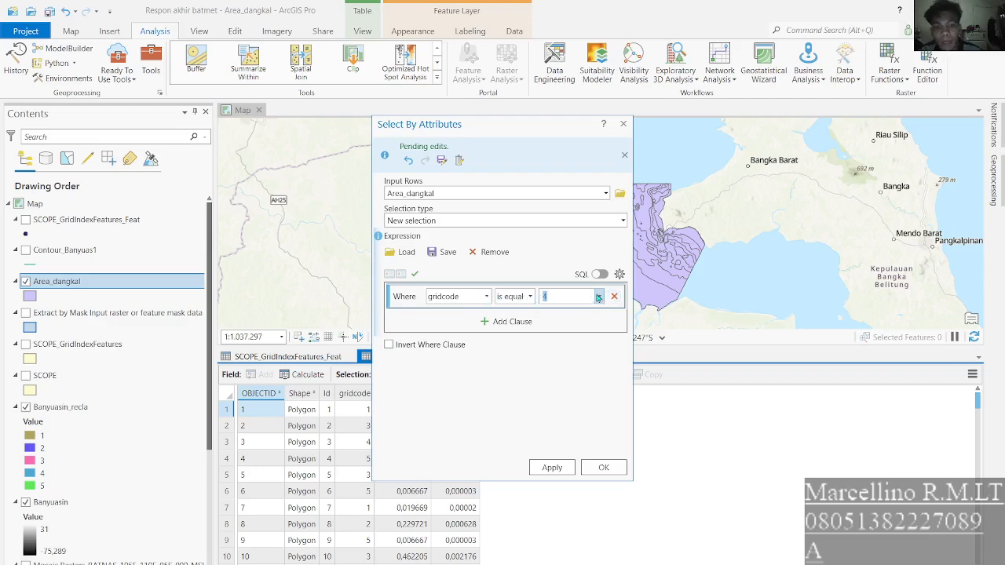
left_click(551, 468)
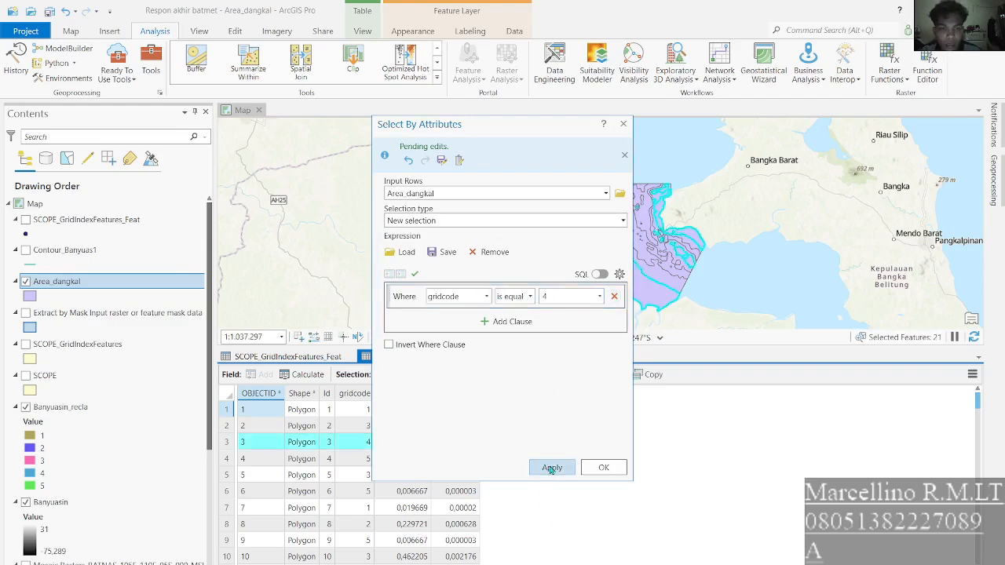
left_click(604, 468)
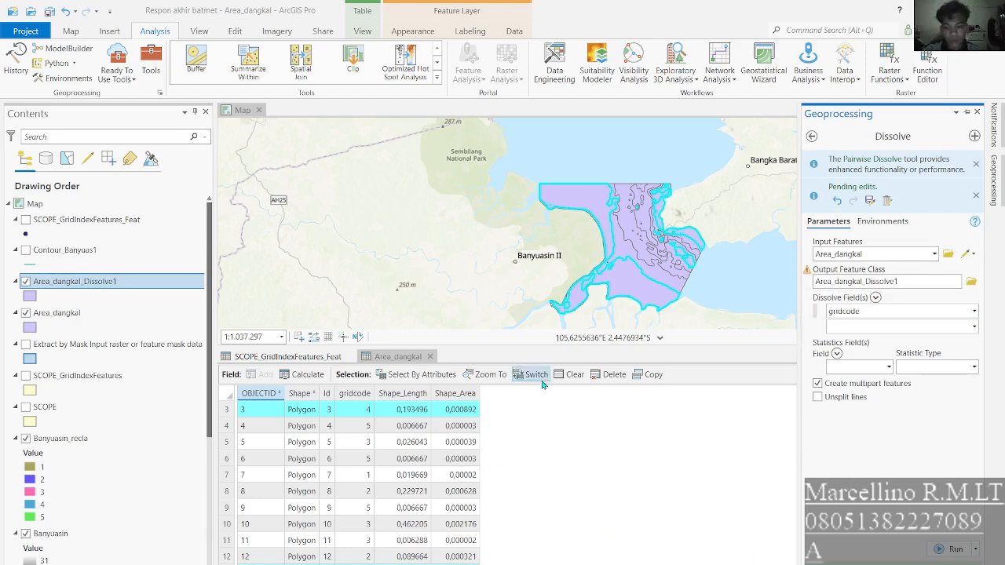
- Make a new selection of the Area_dangkal polygons whose gridcode is equal to 3
left_click(416, 375)
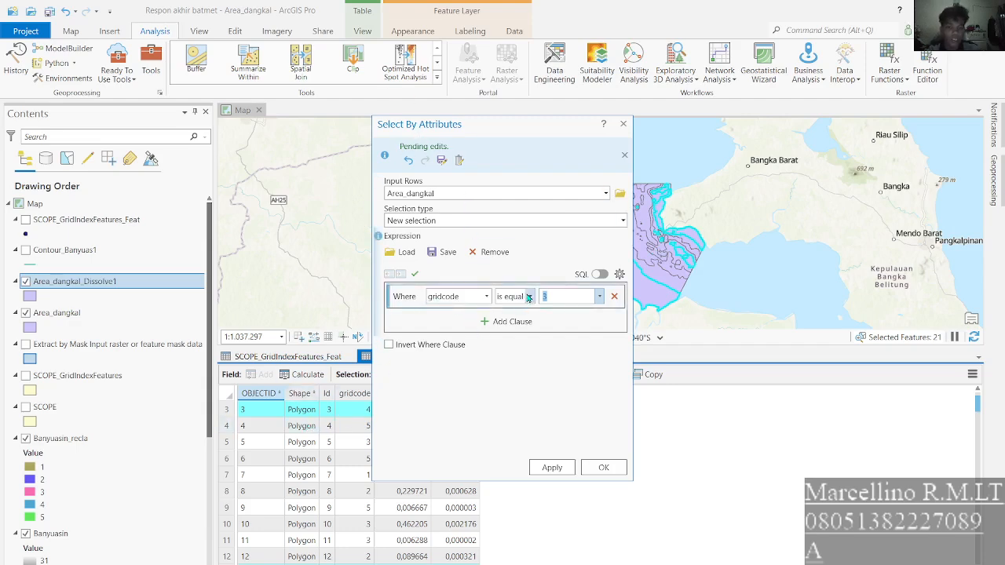
left_click(547, 468)
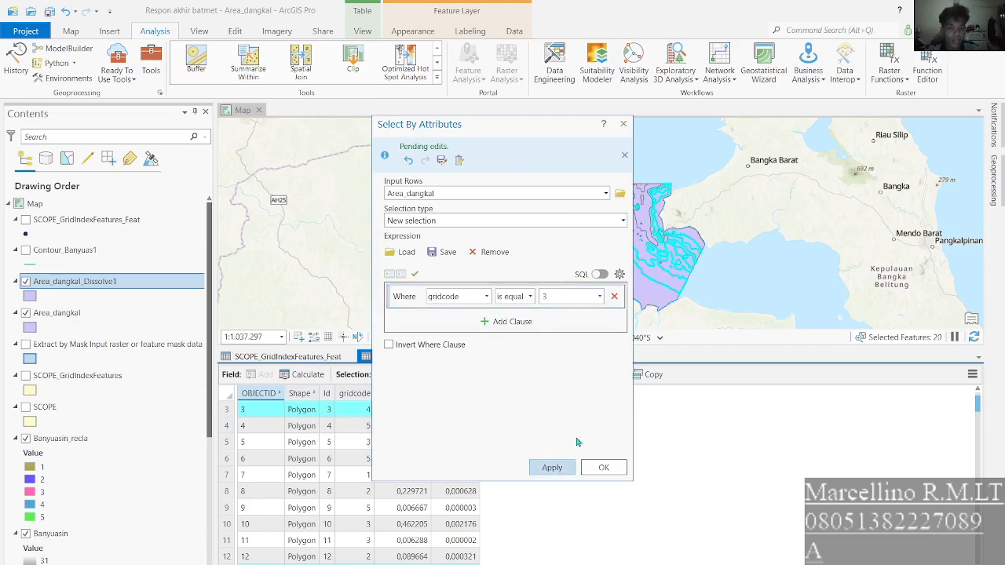
left_click(601, 468)
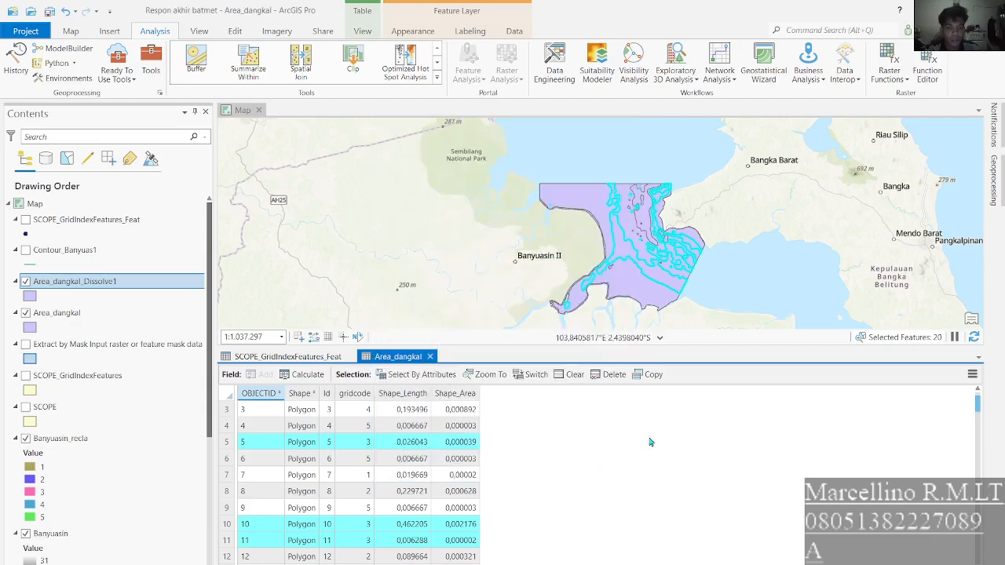
- Find the Dissolve tool and set Area_dangkal as its input features
left_click(1001, 204)
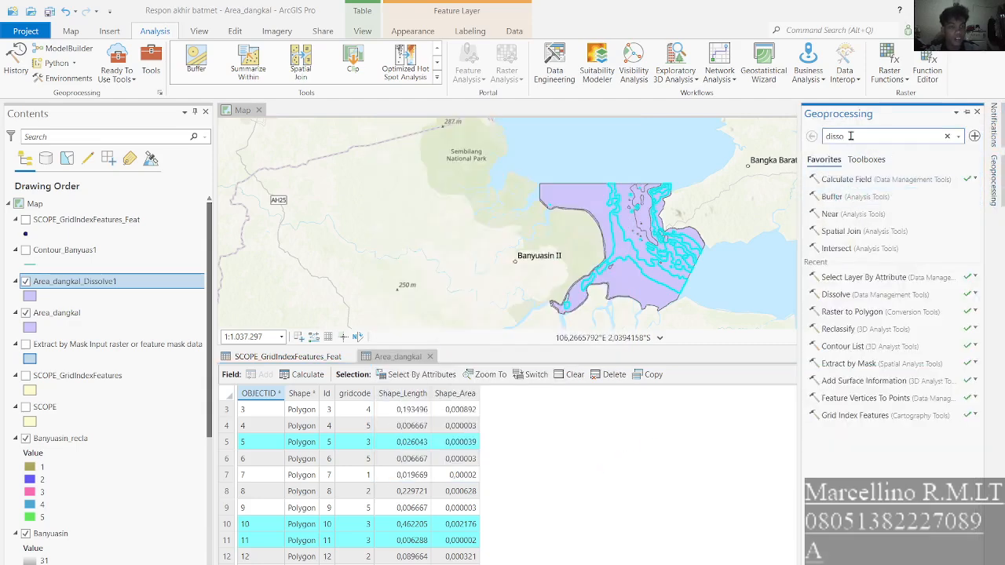
key("BackSpace")
key("BackSpace")
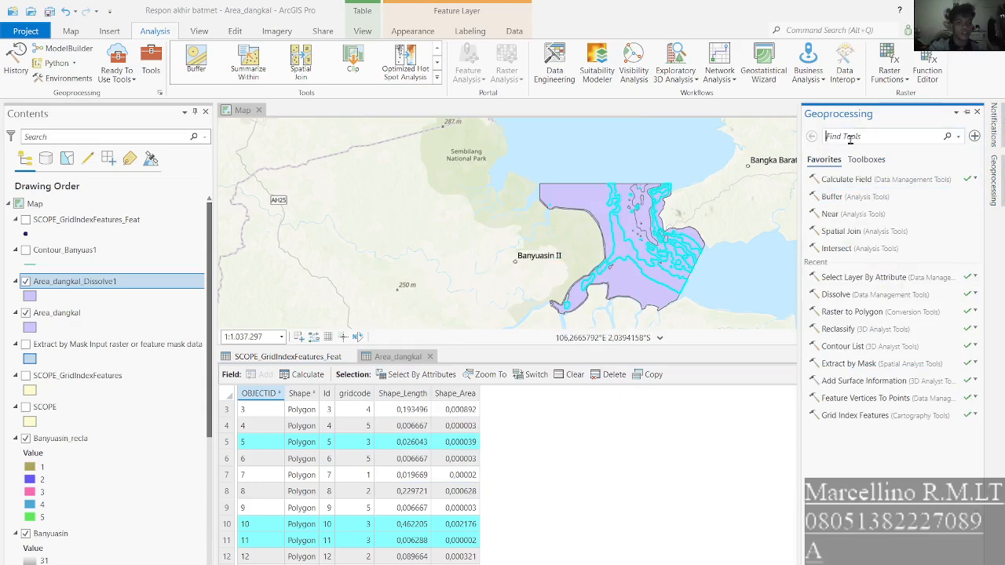
type("dissol")
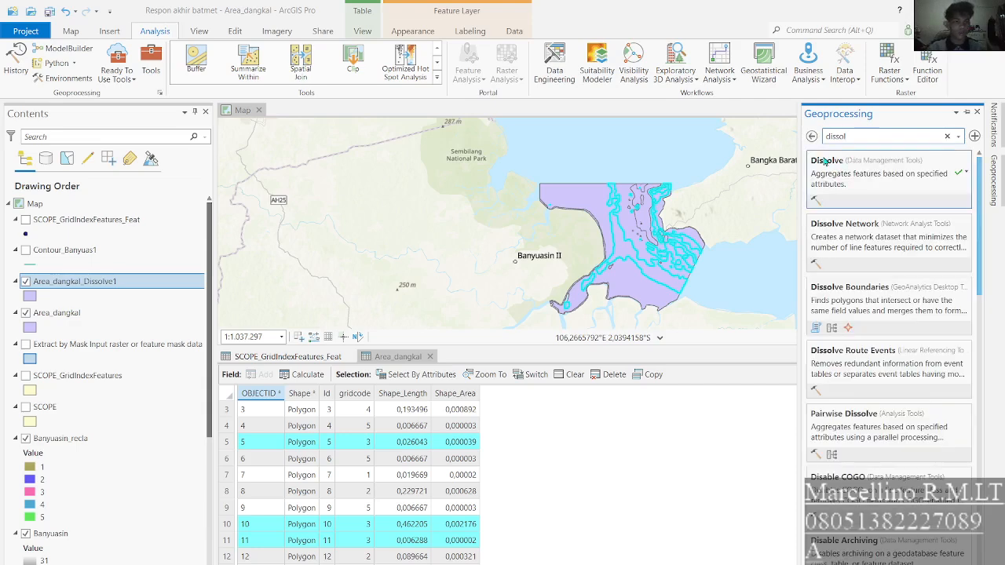
left_click(825, 162)
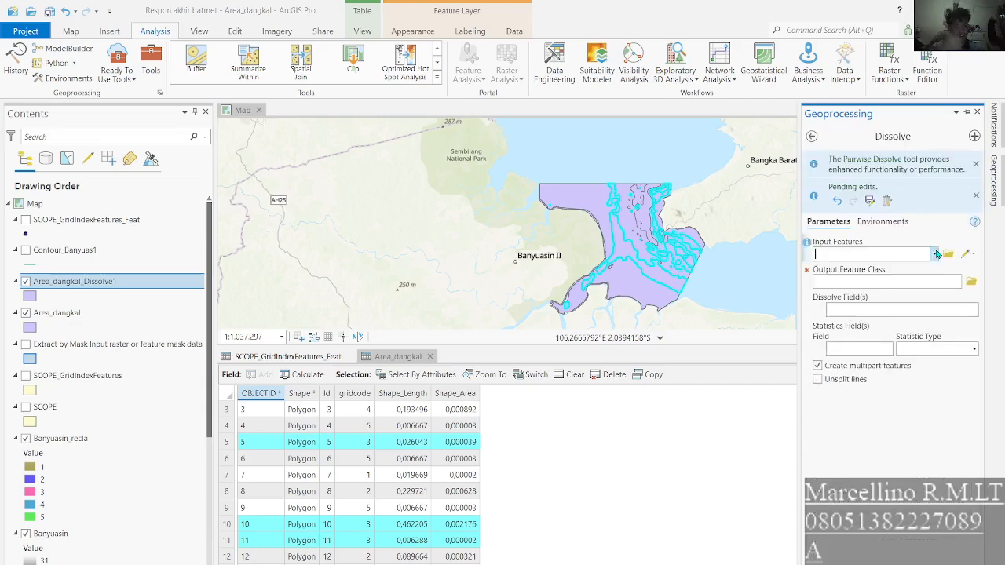
left_click(935, 254)
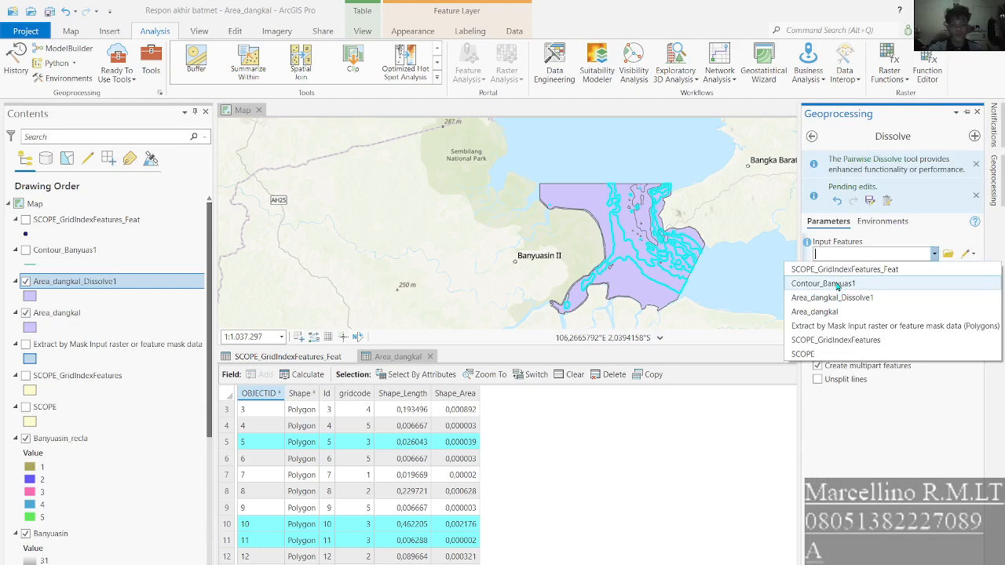
left_click(821, 311)
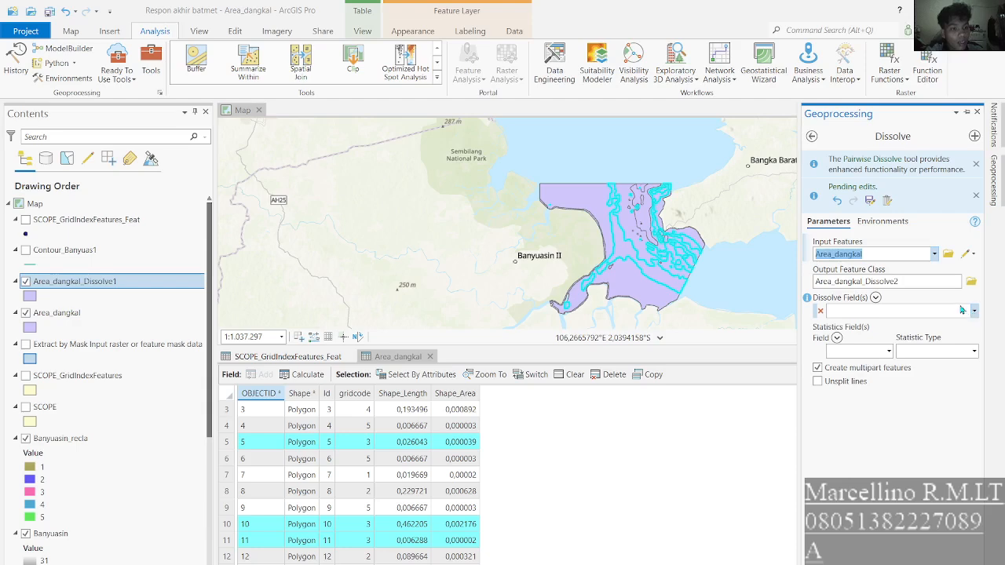
- Name the dissolve output Area_dangkal_Dissolve2_5m, set gridcode as the dissolve field and run the tool
left_click(962, 311)
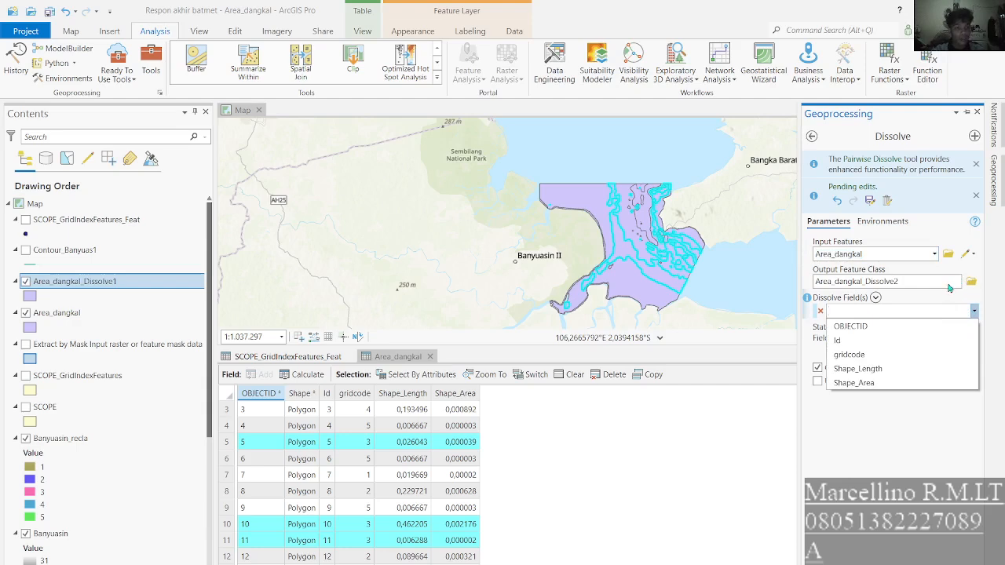
left_click(947, 284)
left_click(944, 281)
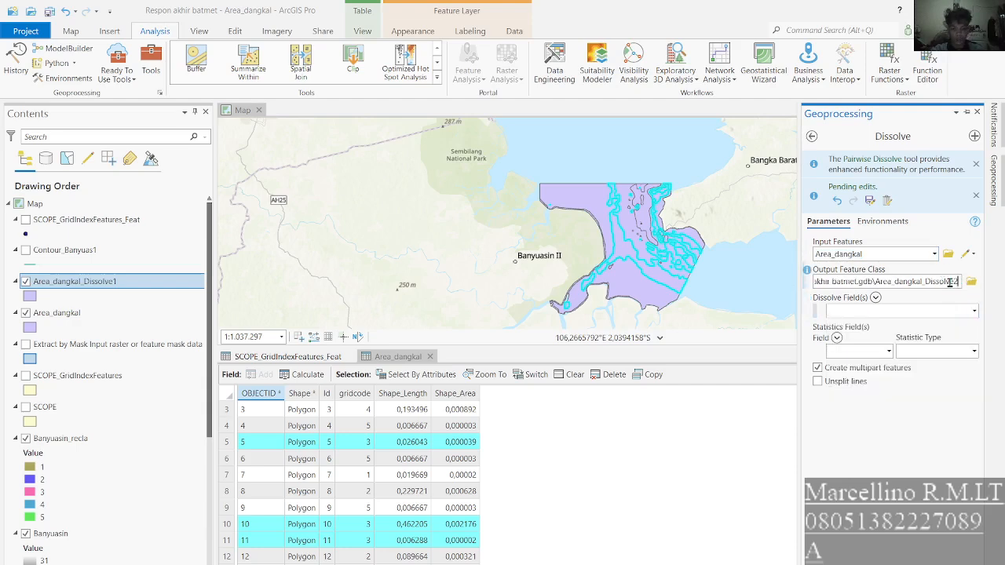
type("_")
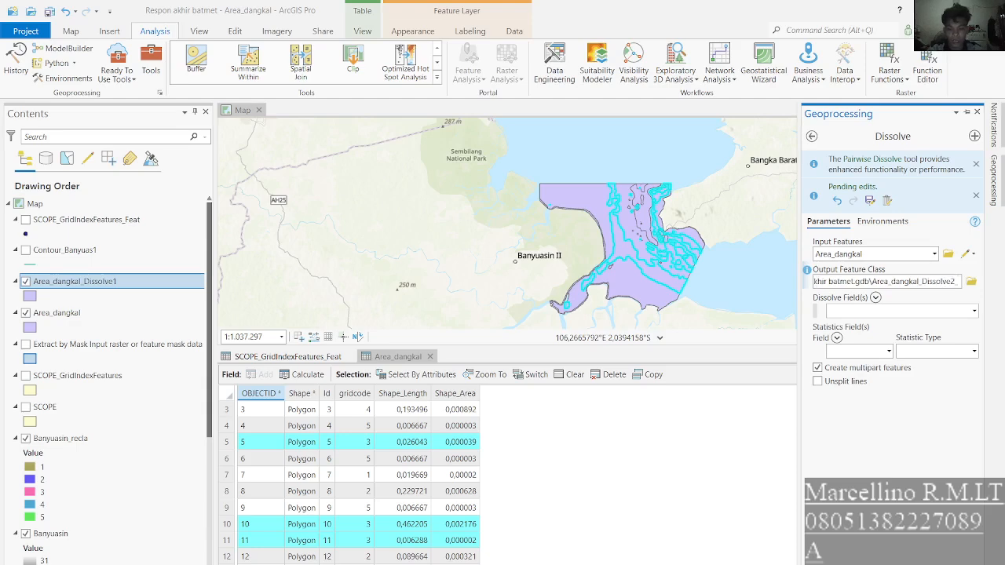
type("5m")
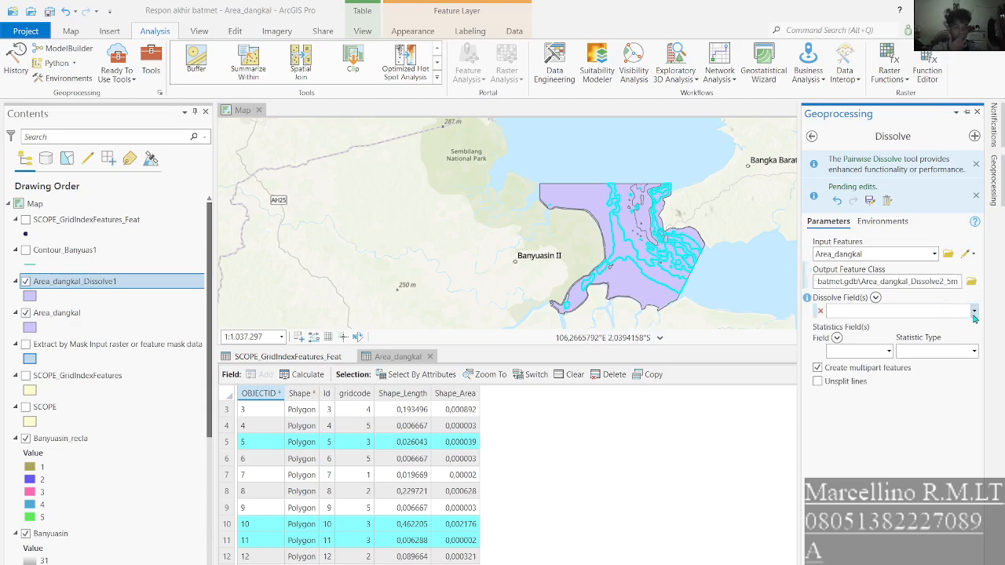
left_click(976, 312)
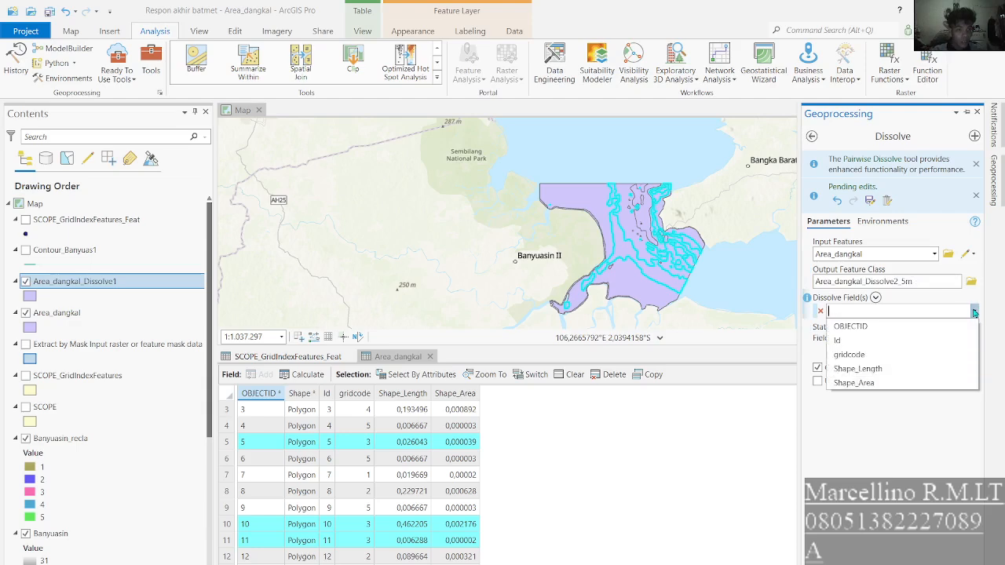
left_click(849, 354)
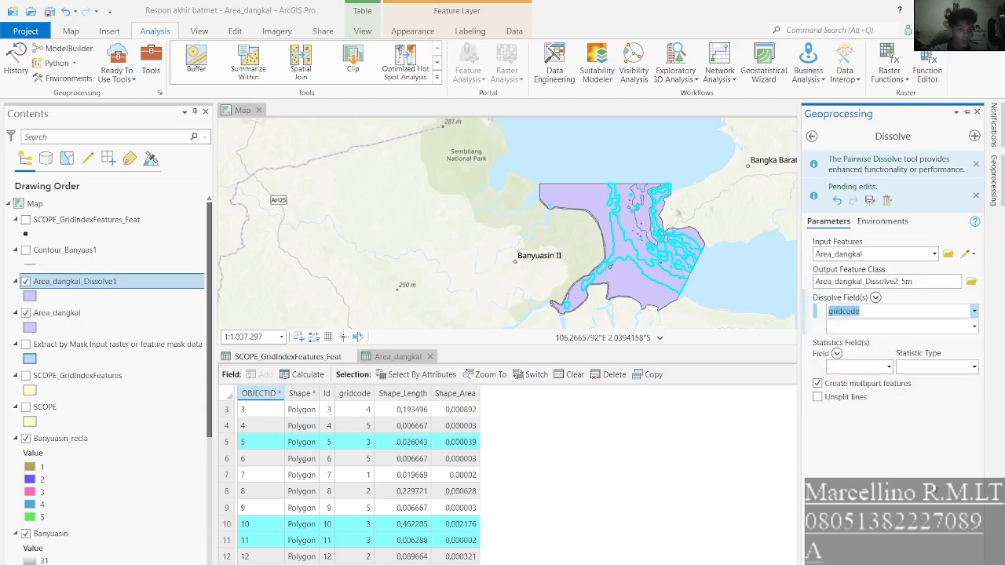
left_click(949, 540)
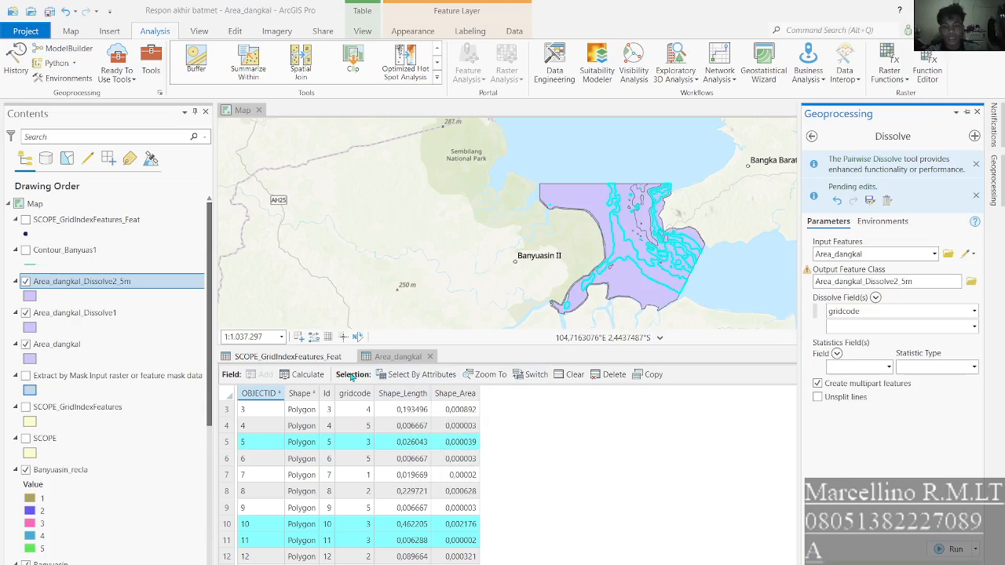
- Select the Area_dangkal polygons whose gridcode is equal to 2 as a new selection
left_click(408, 375)
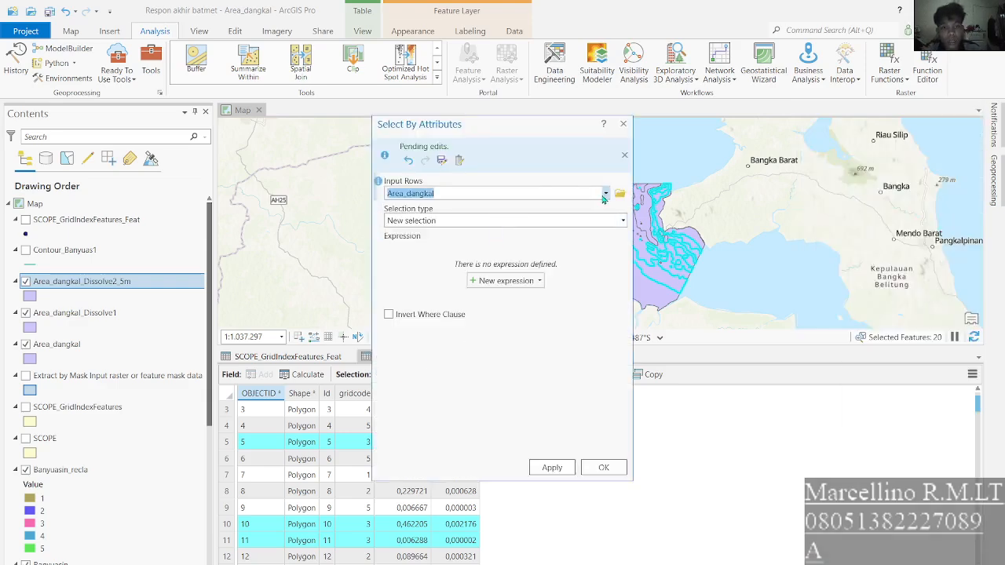
left_click(506, 280)
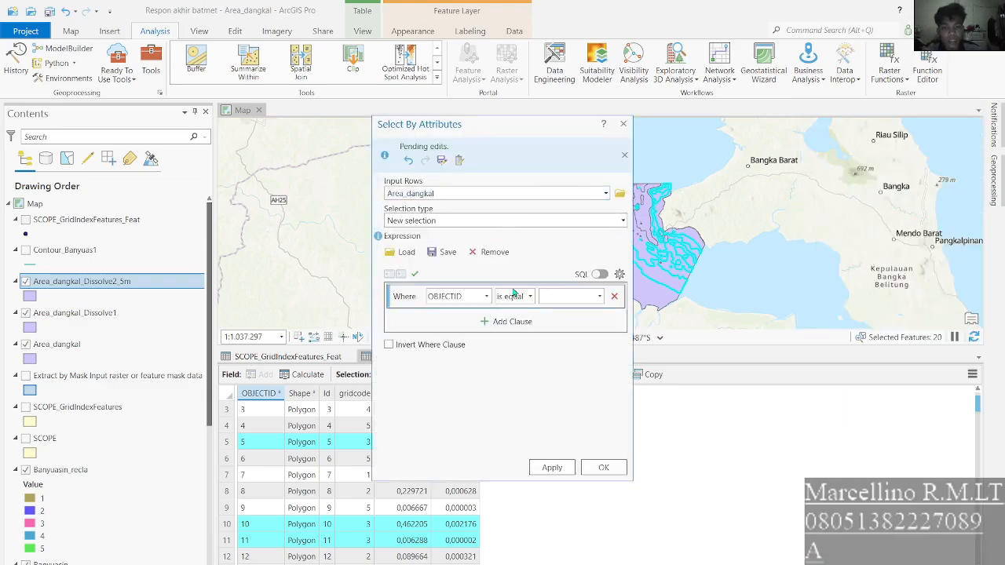
left_click(469, 299)
left_click(475, 339)
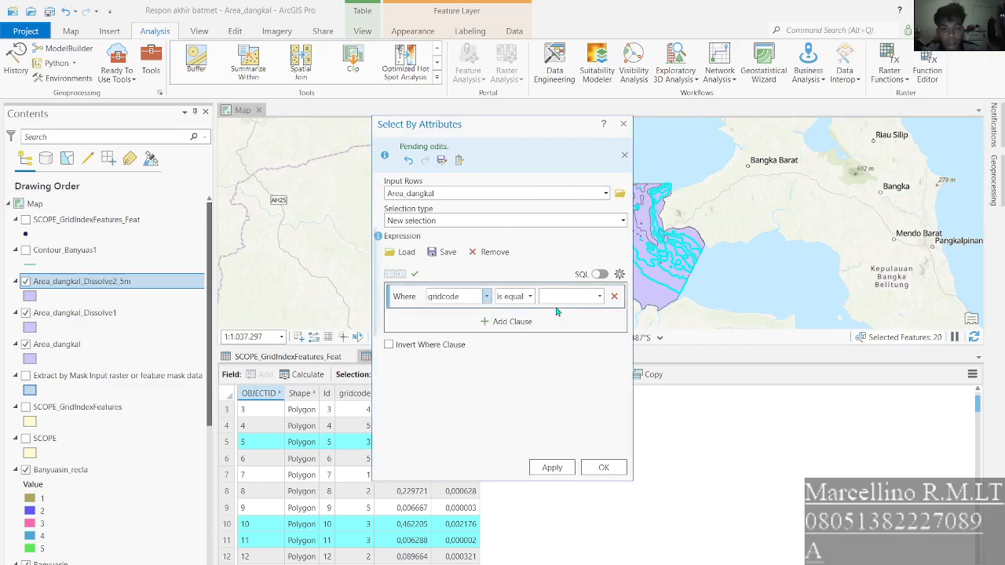
left_click(599, 295)
left_click(579, 334)
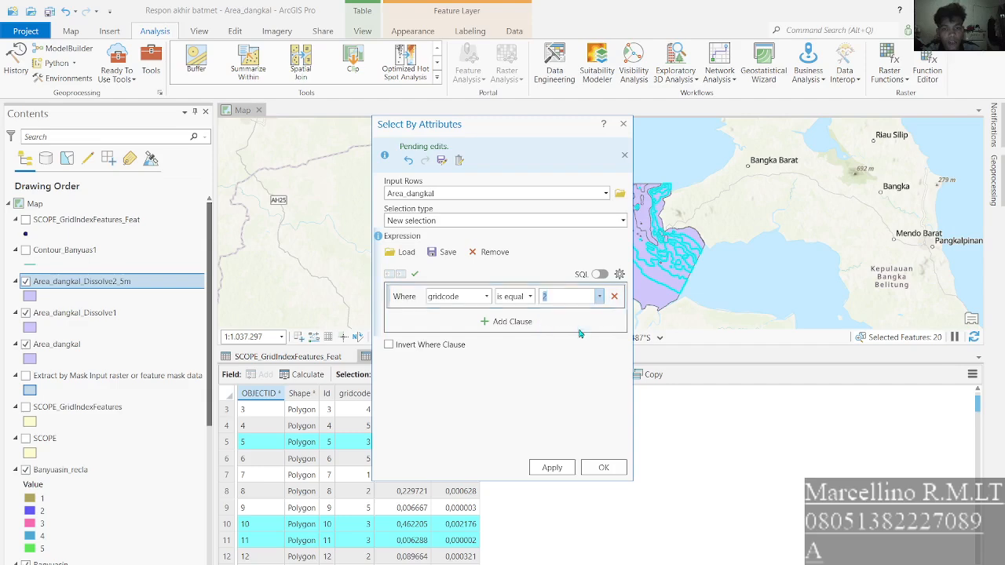
left_click(553, 468)
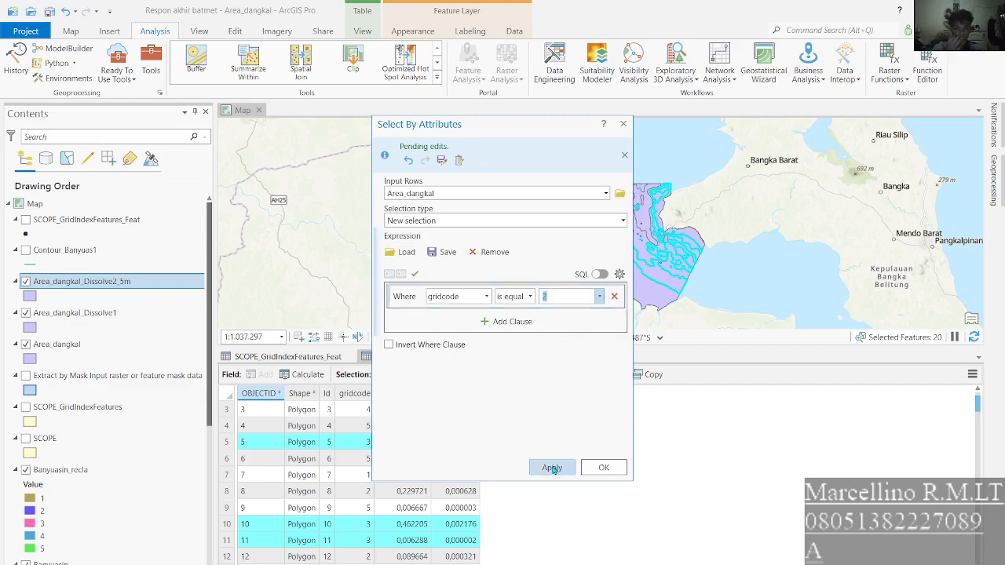
left_click(601, 468)
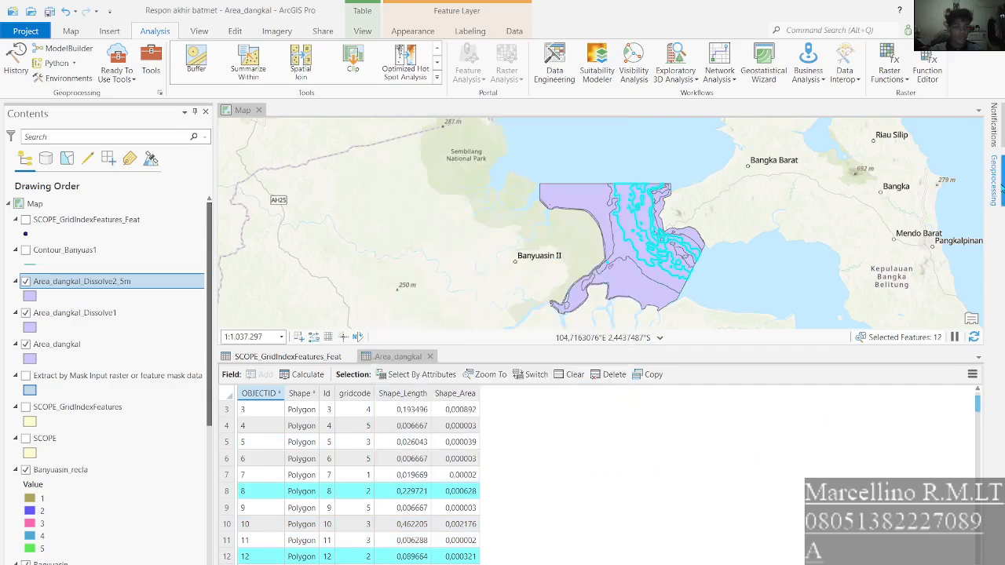
- Return to the Dissolve tool and choose Area_dangkal again as its input features
left_click(993, 192)
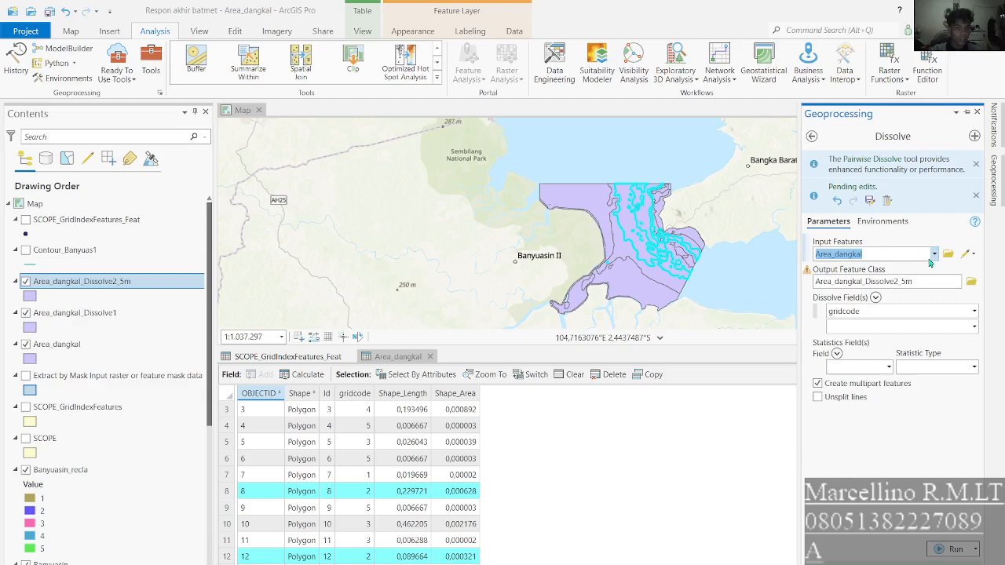
left_click(933, 255)
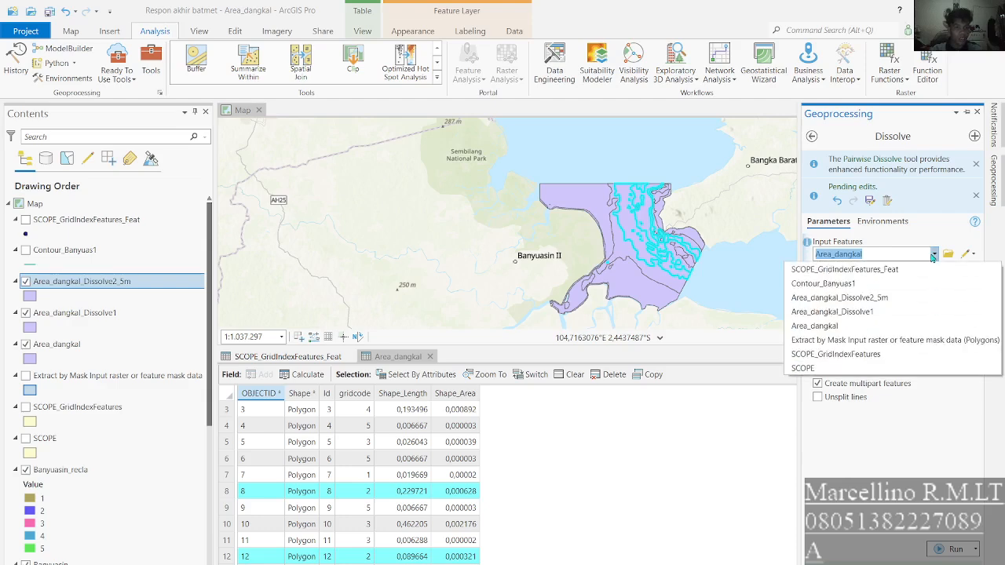
left_click(824, 324)
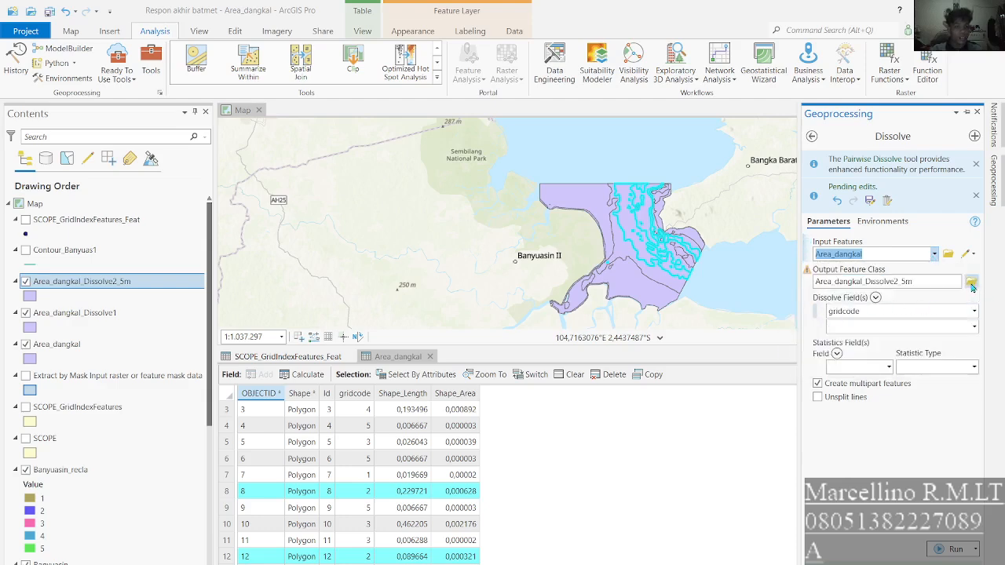
- Name the dissolve output Area_dangkal_Dissolve3_10m, run the tool with gridcode as dissolve field, and close the run details
left_click(925, 281)
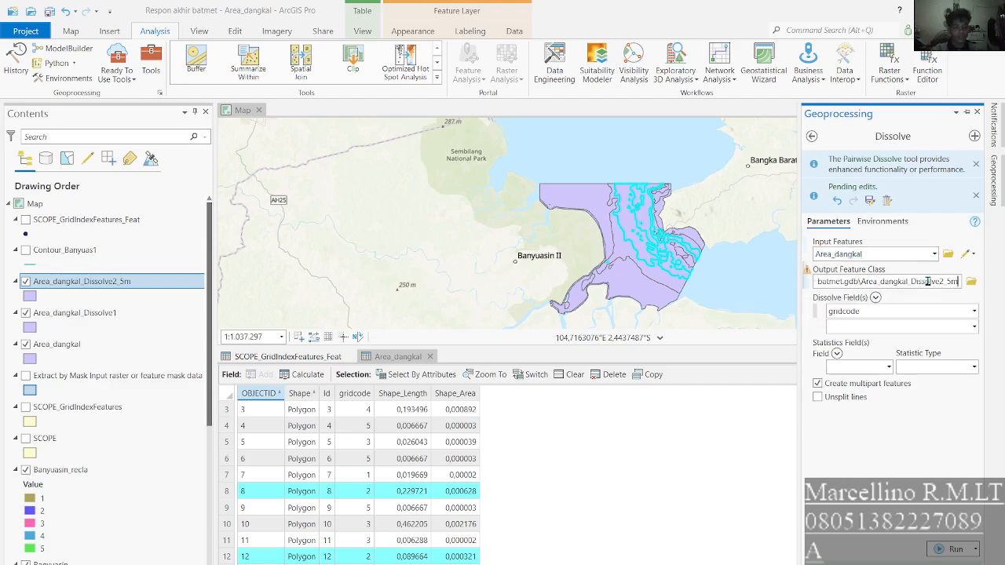
key("BackSpace")
key("BackSpace")
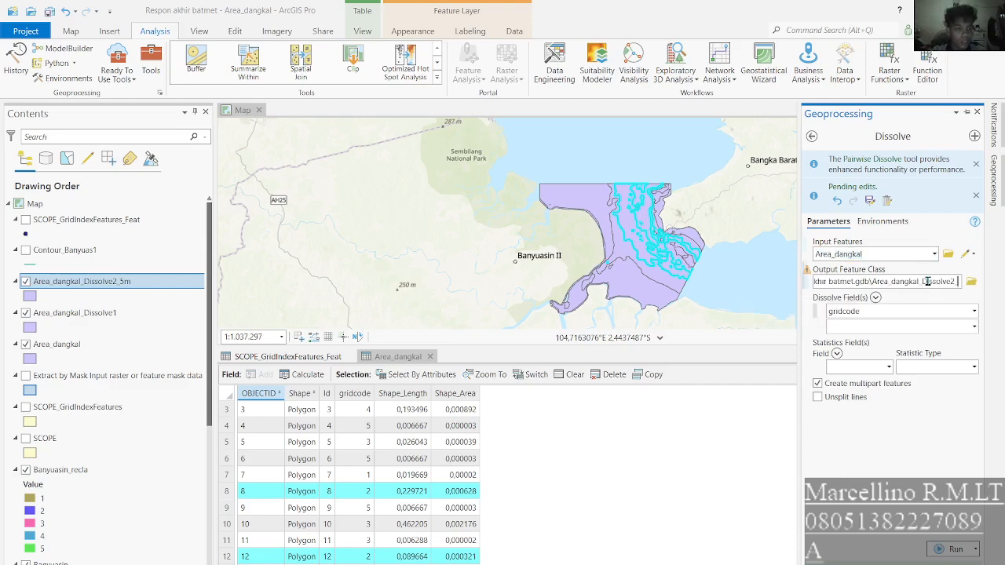
key("BackSpace")
key("BackSpace")
type("3_10m")
key("Tab")
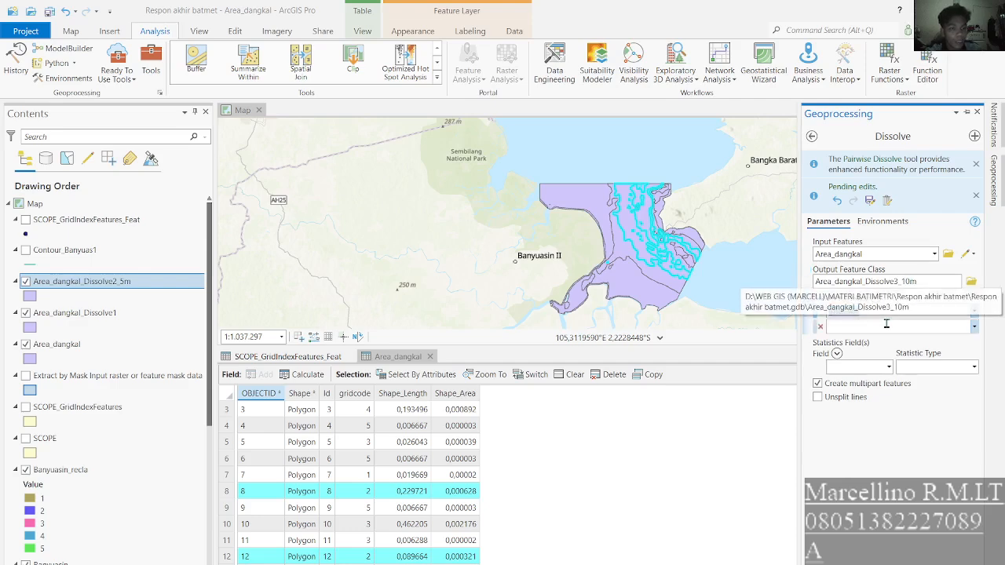
left_click(955, 549)
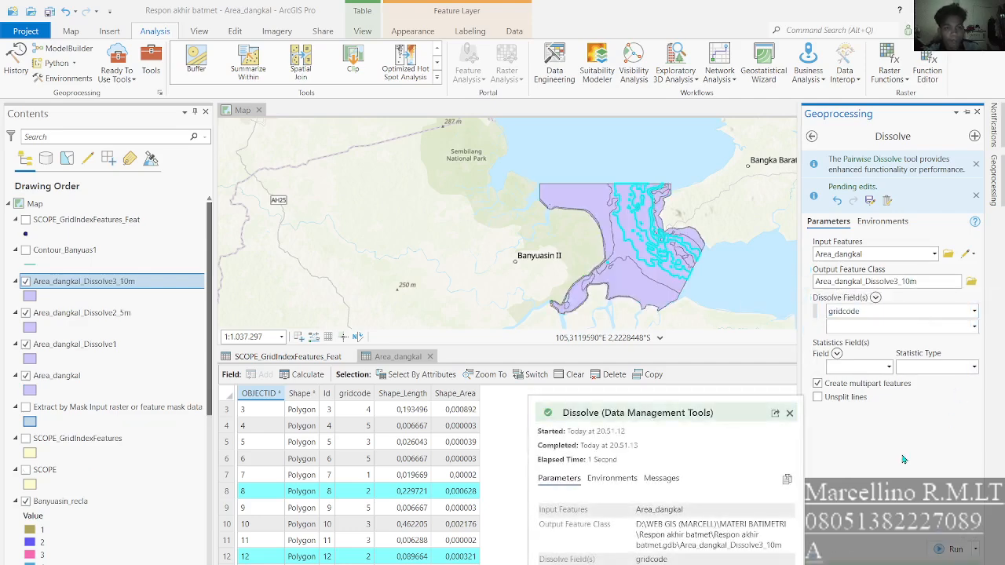
left_click(790, 415)
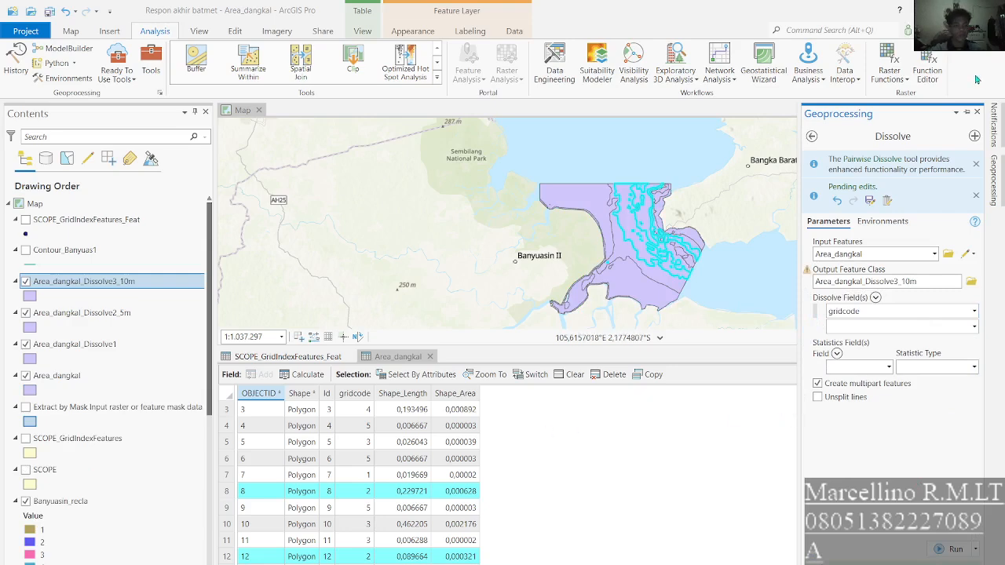
key("alt+Tab")
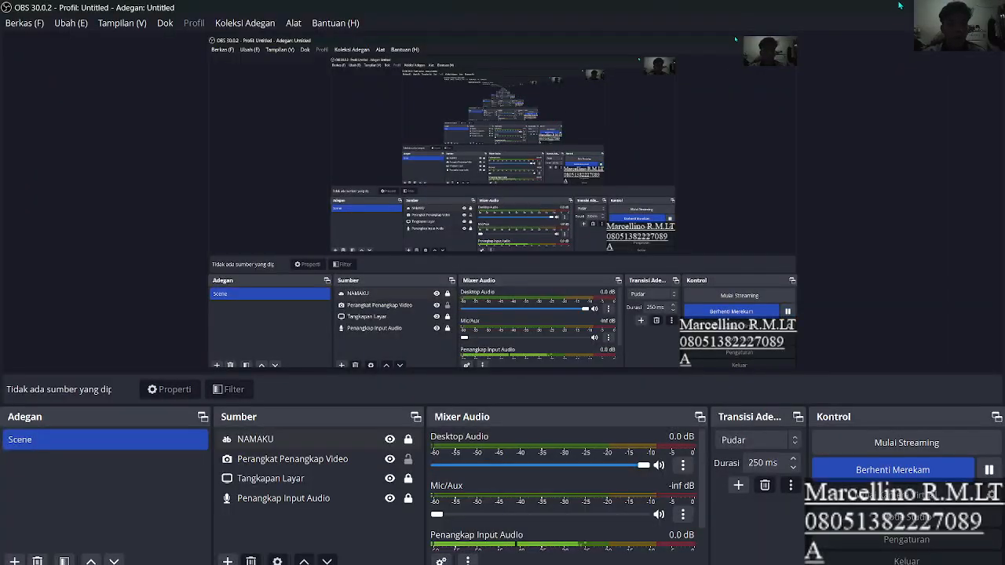